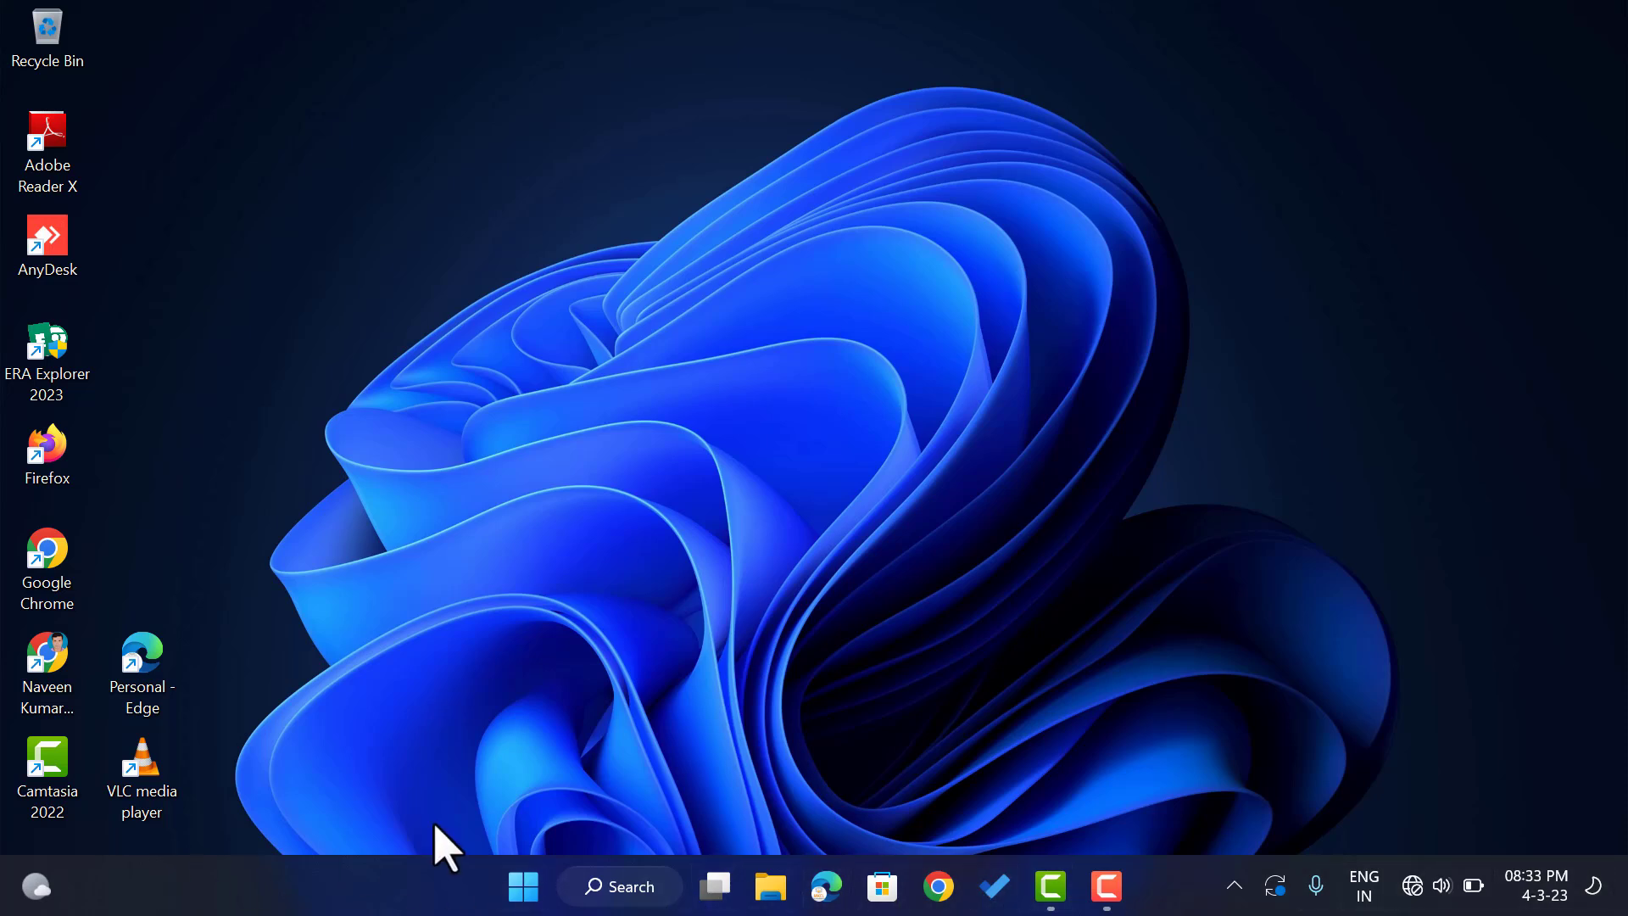
Open the taskbar settings from the taskbar itself, look over the available options and close the Settings window.
{"action": "right_click", "coordinate": [393, 901]}
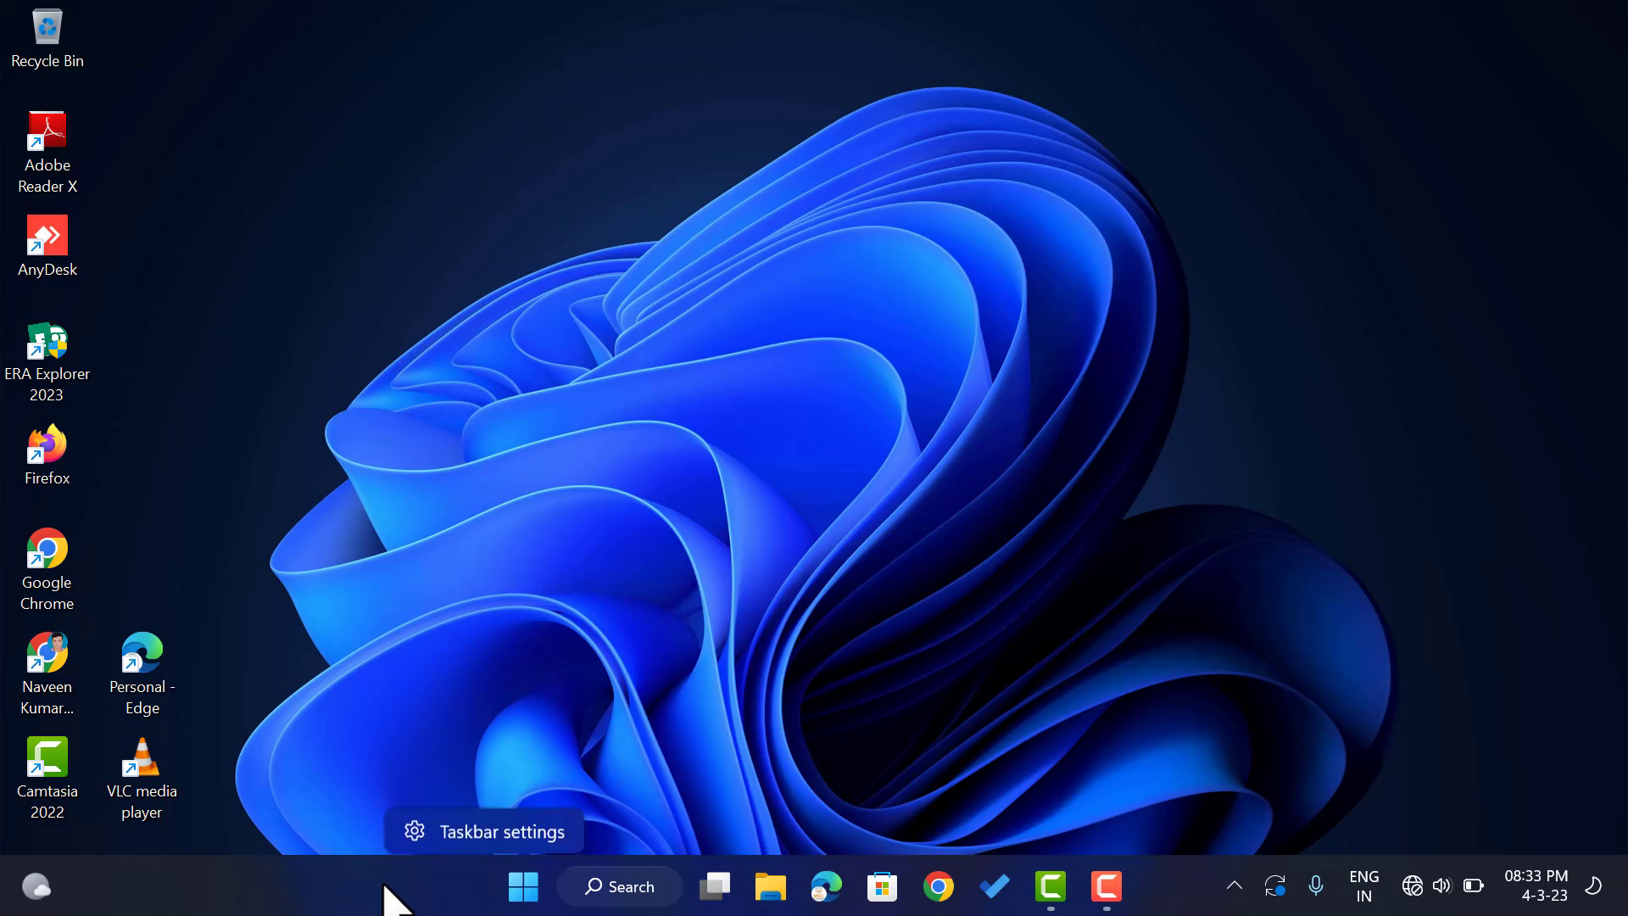
{"action": "left_click", "coordinate": [455, 839]}
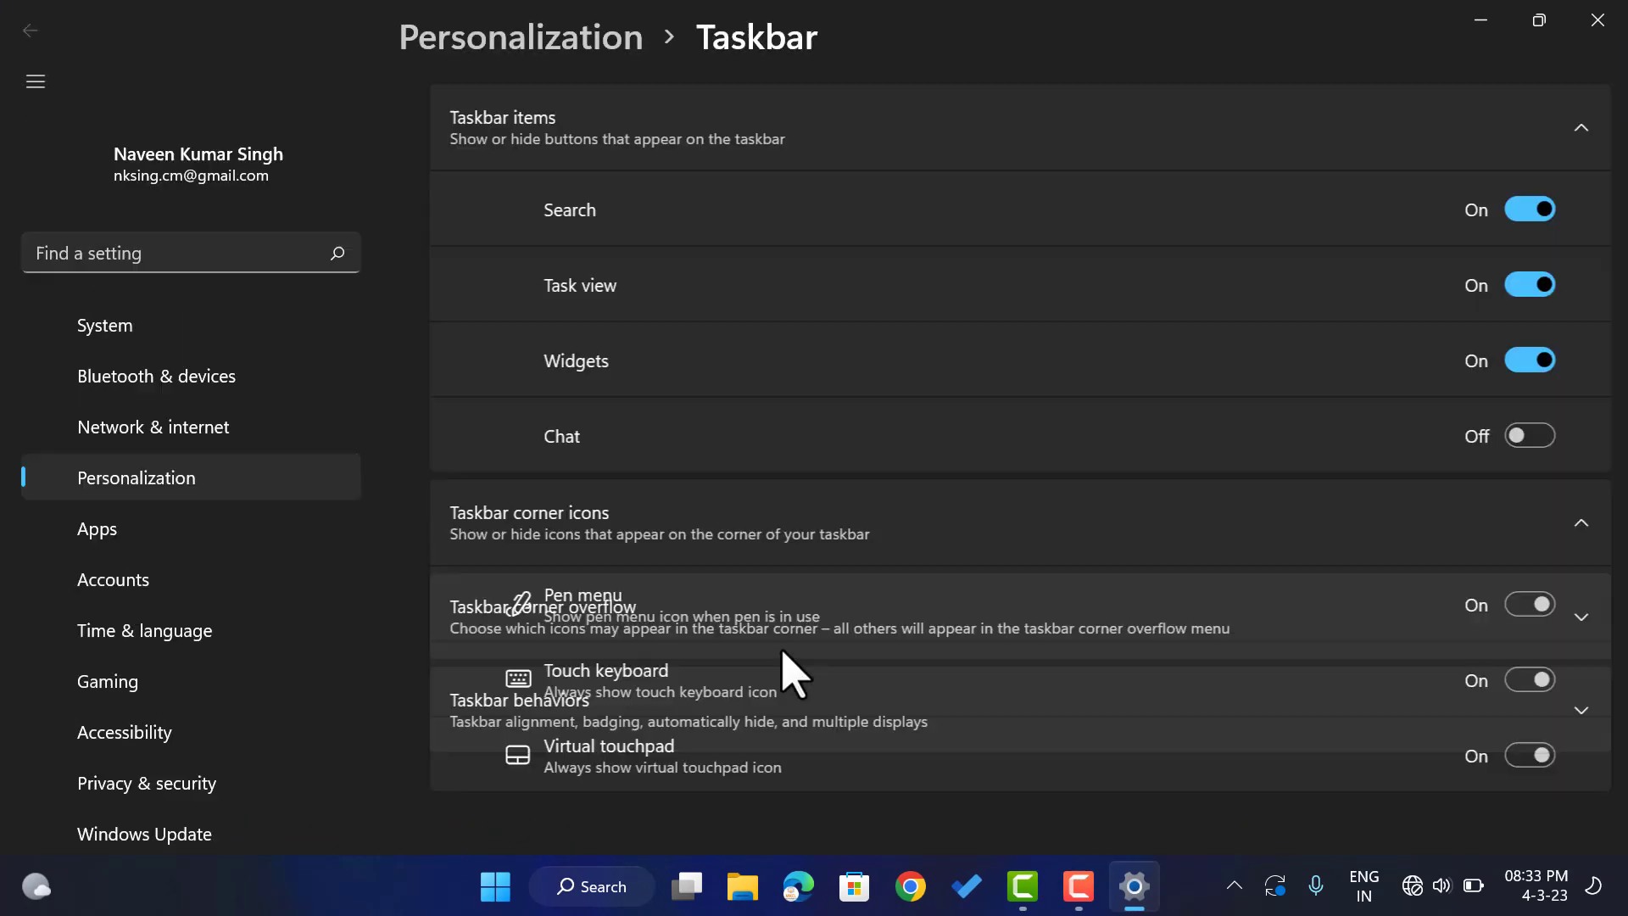
{"action": "scroll", "coordinate": [1042, 512], "scroll_direction": "down", "scroll_amount": 4}
{"action": "scroll", "coordinate": [1271, 628], "scroll_direction": "up", "scroll_amount": 4}
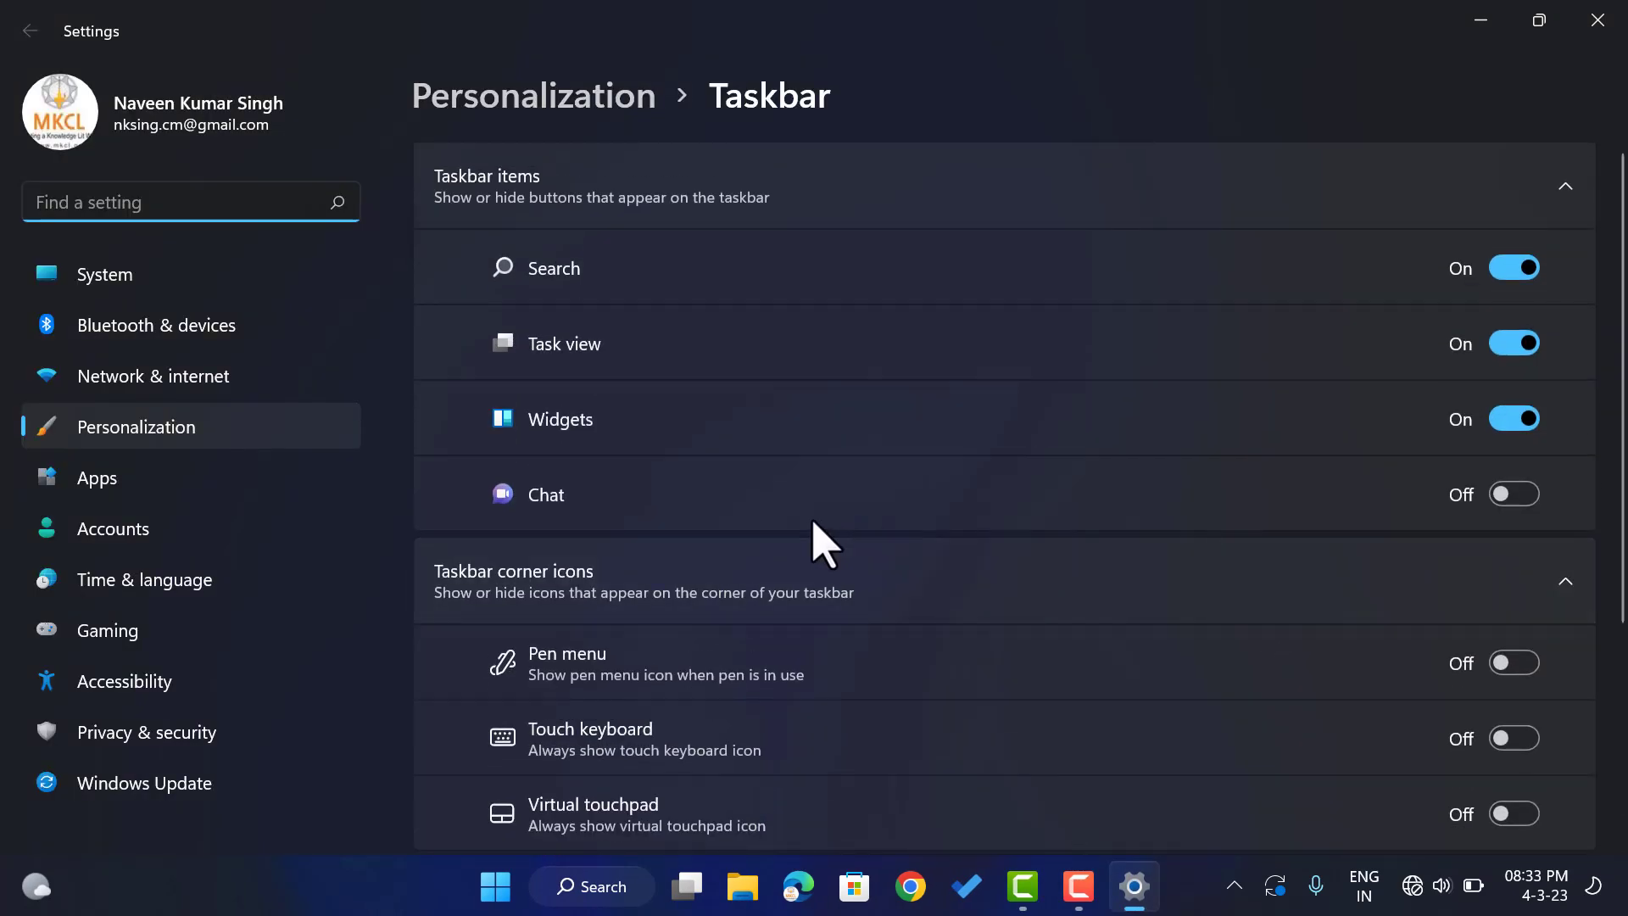
{"action": "left_click", "coordinate": [1597, 21]}
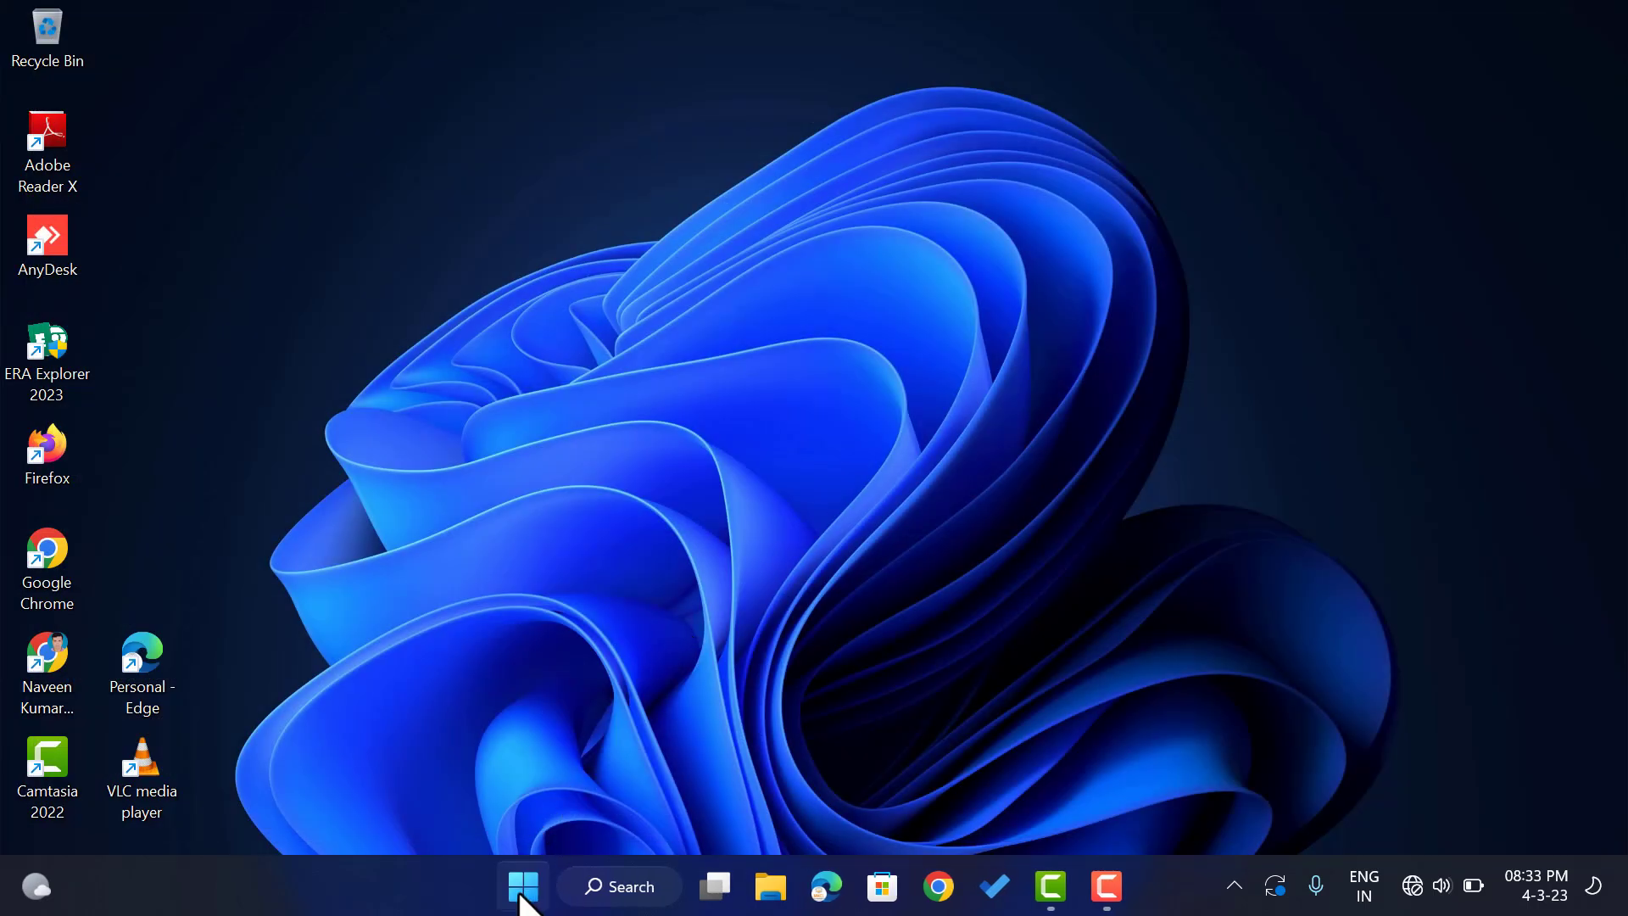
Open Settings from the Start menu, go to the Taskbar page under Personalization and review its options.
{"action": "left_click", "coordinate": [523, 900]}
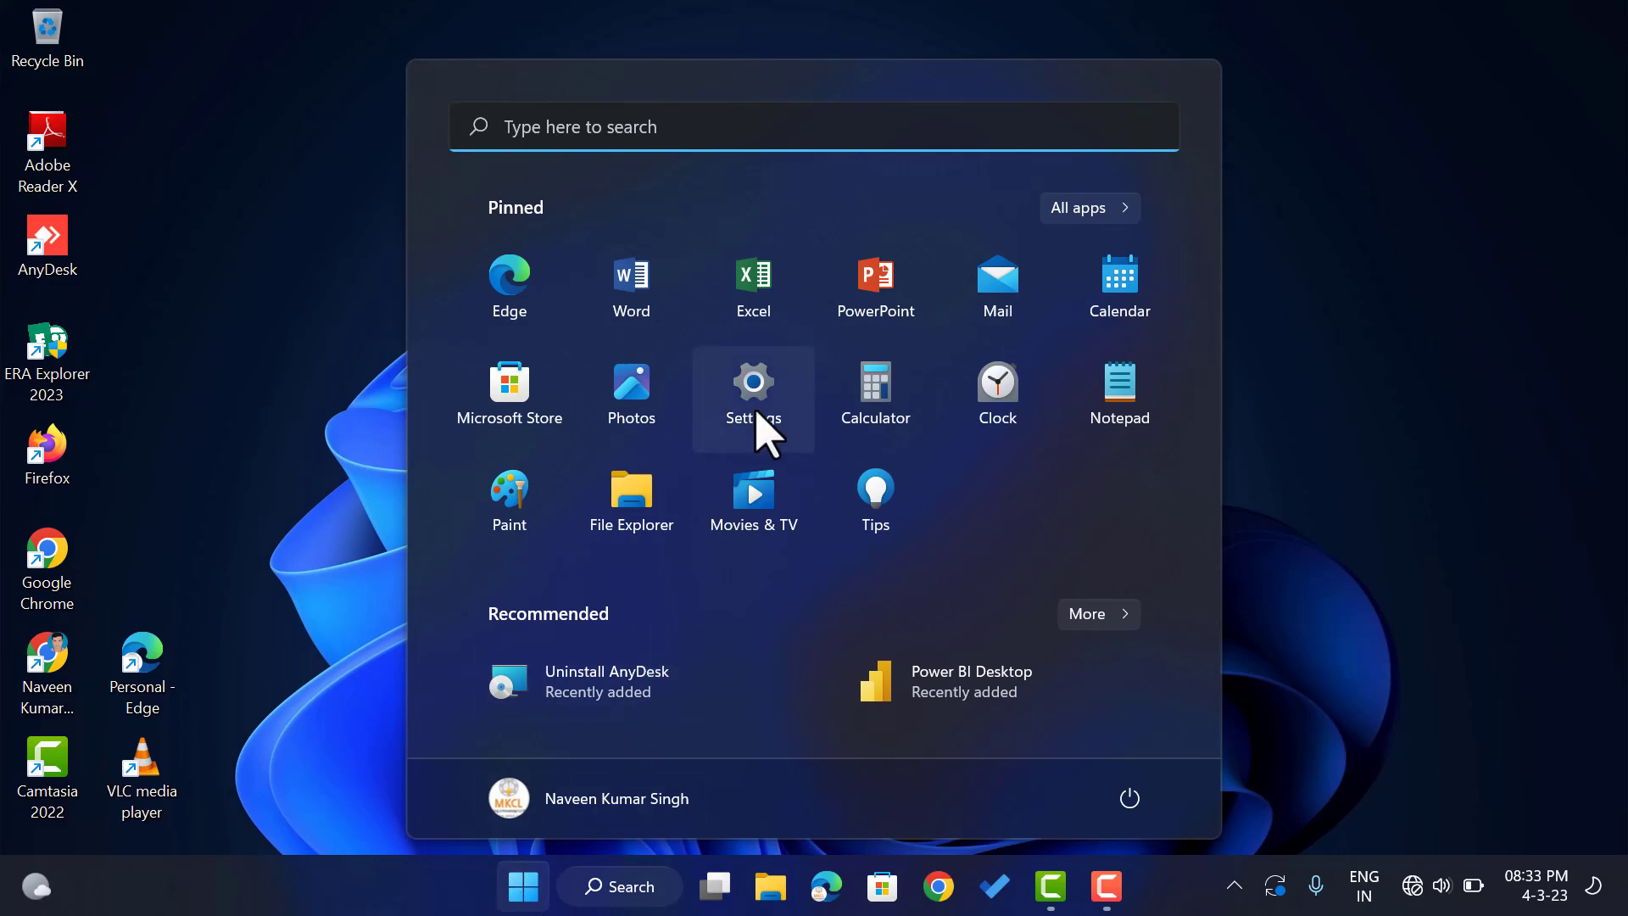
{"action": "left_click", "coordinate": [767, 420]}
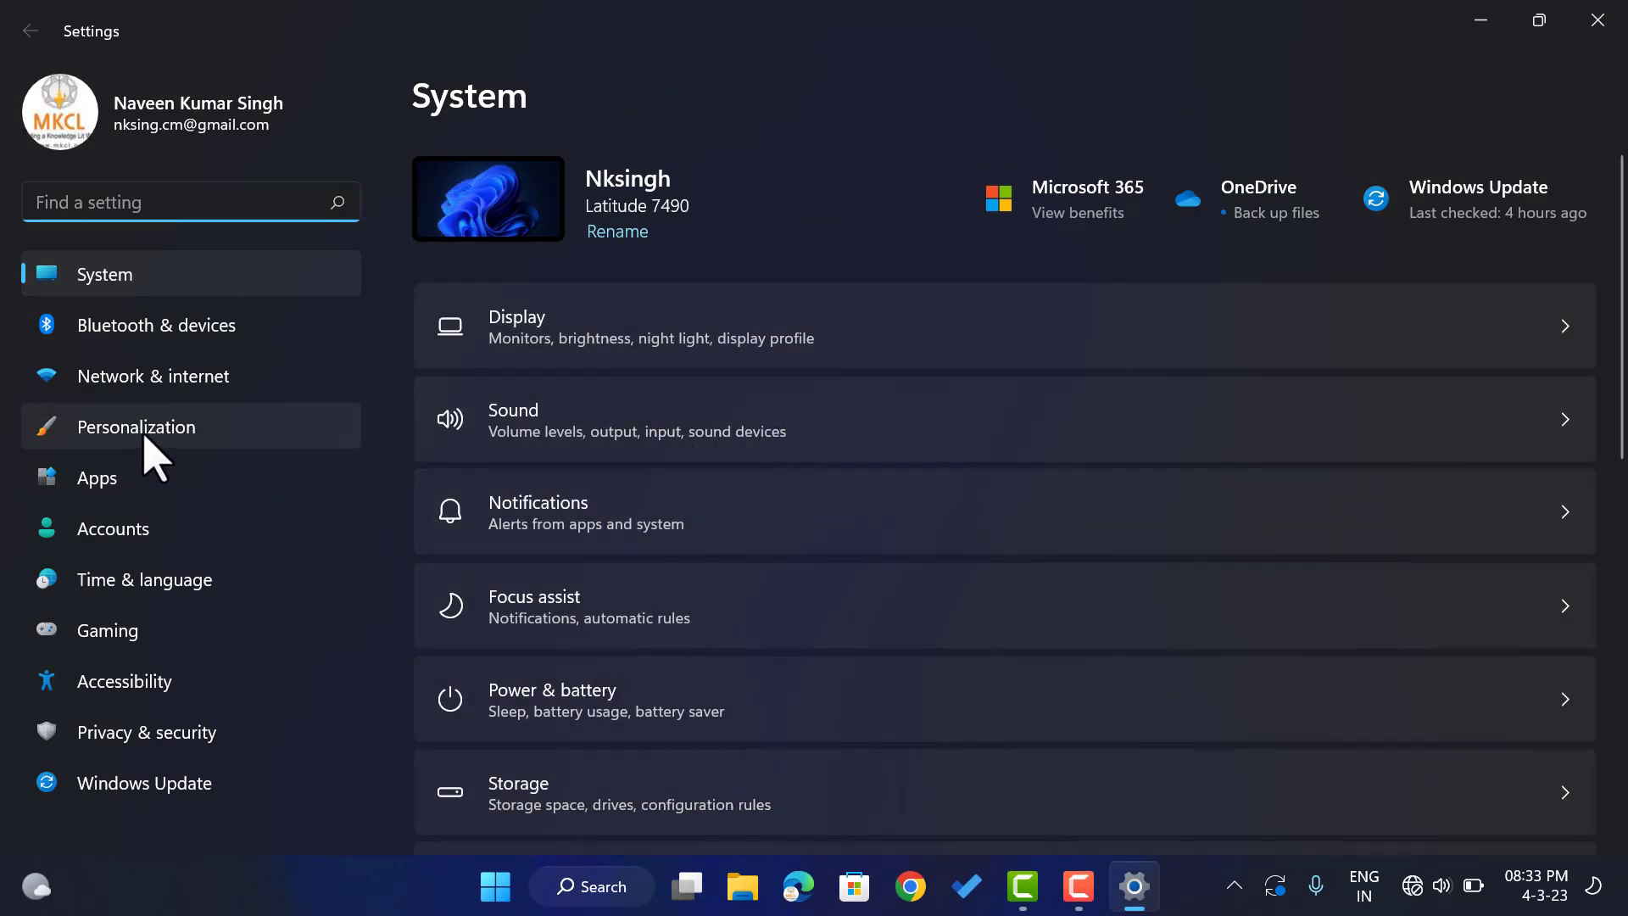
{"action": "left_click", "coordinate": [155, 454]}
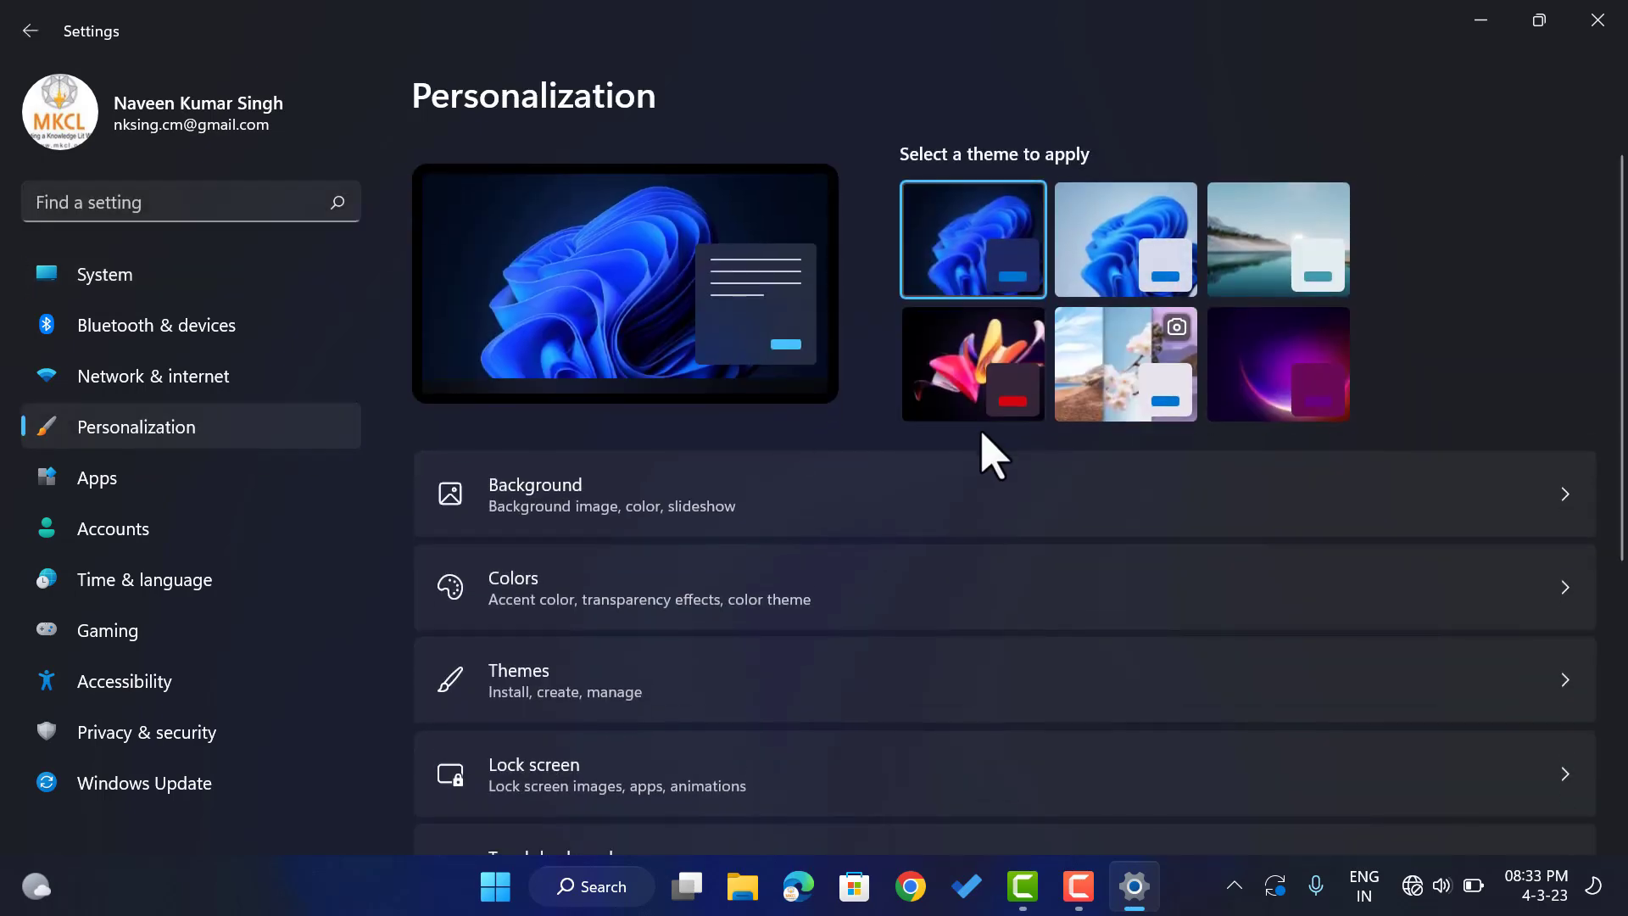
{"action": "scroll", "coordinate": [1000, 494], "scroll_direction": "down", "scroll_amount": 5}
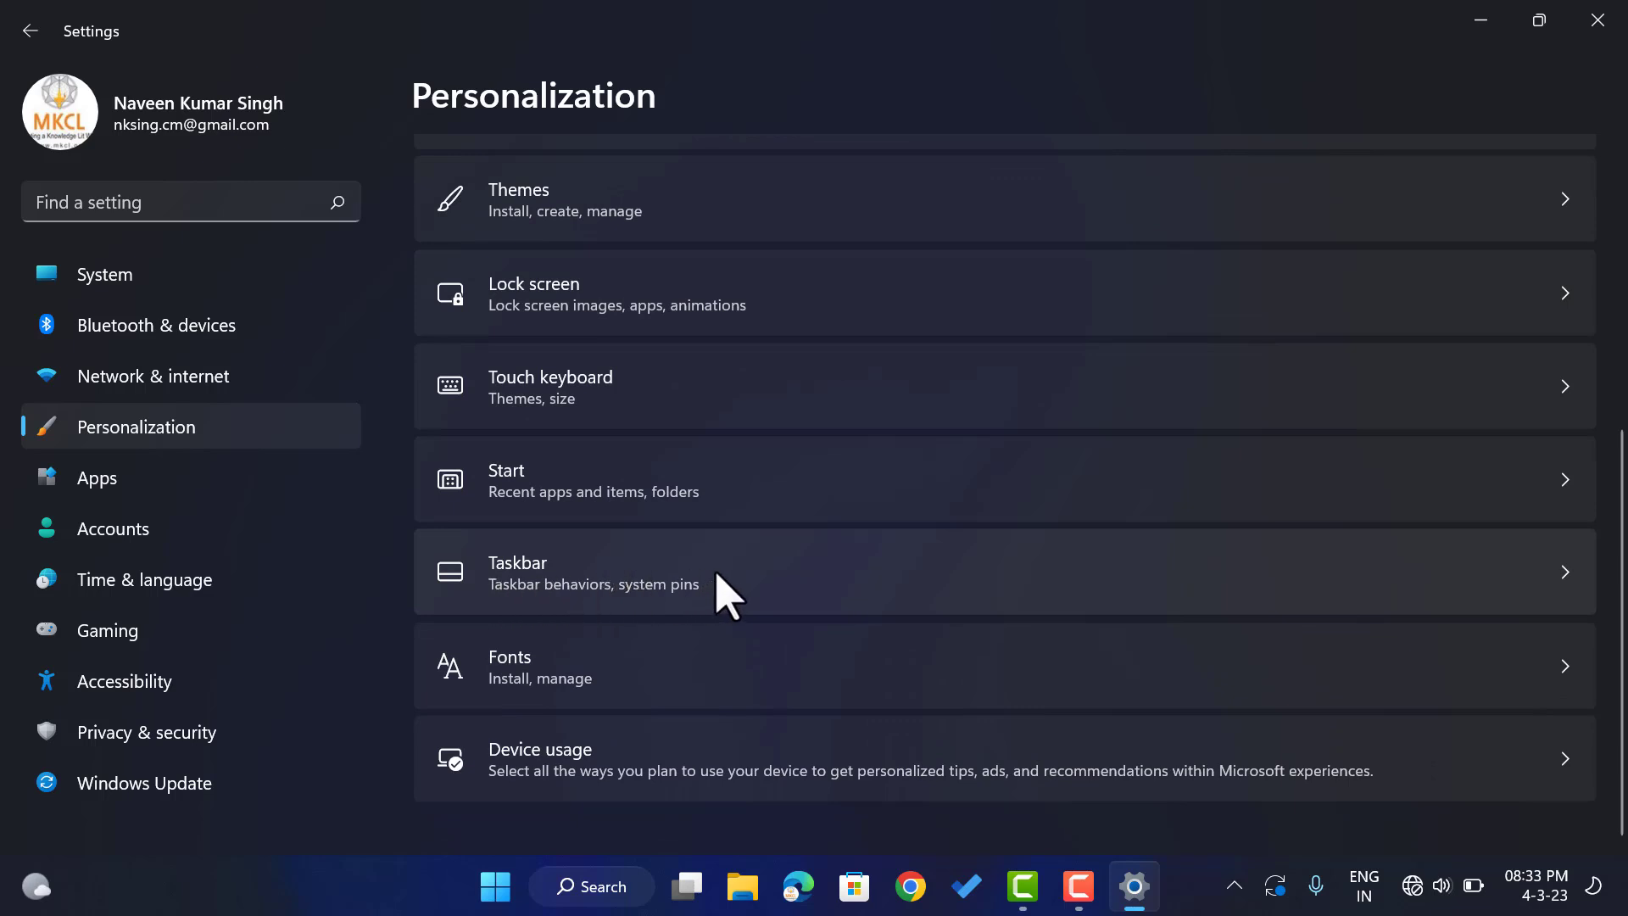
{"action": "left_click", "coordinate": [1572, 581]}
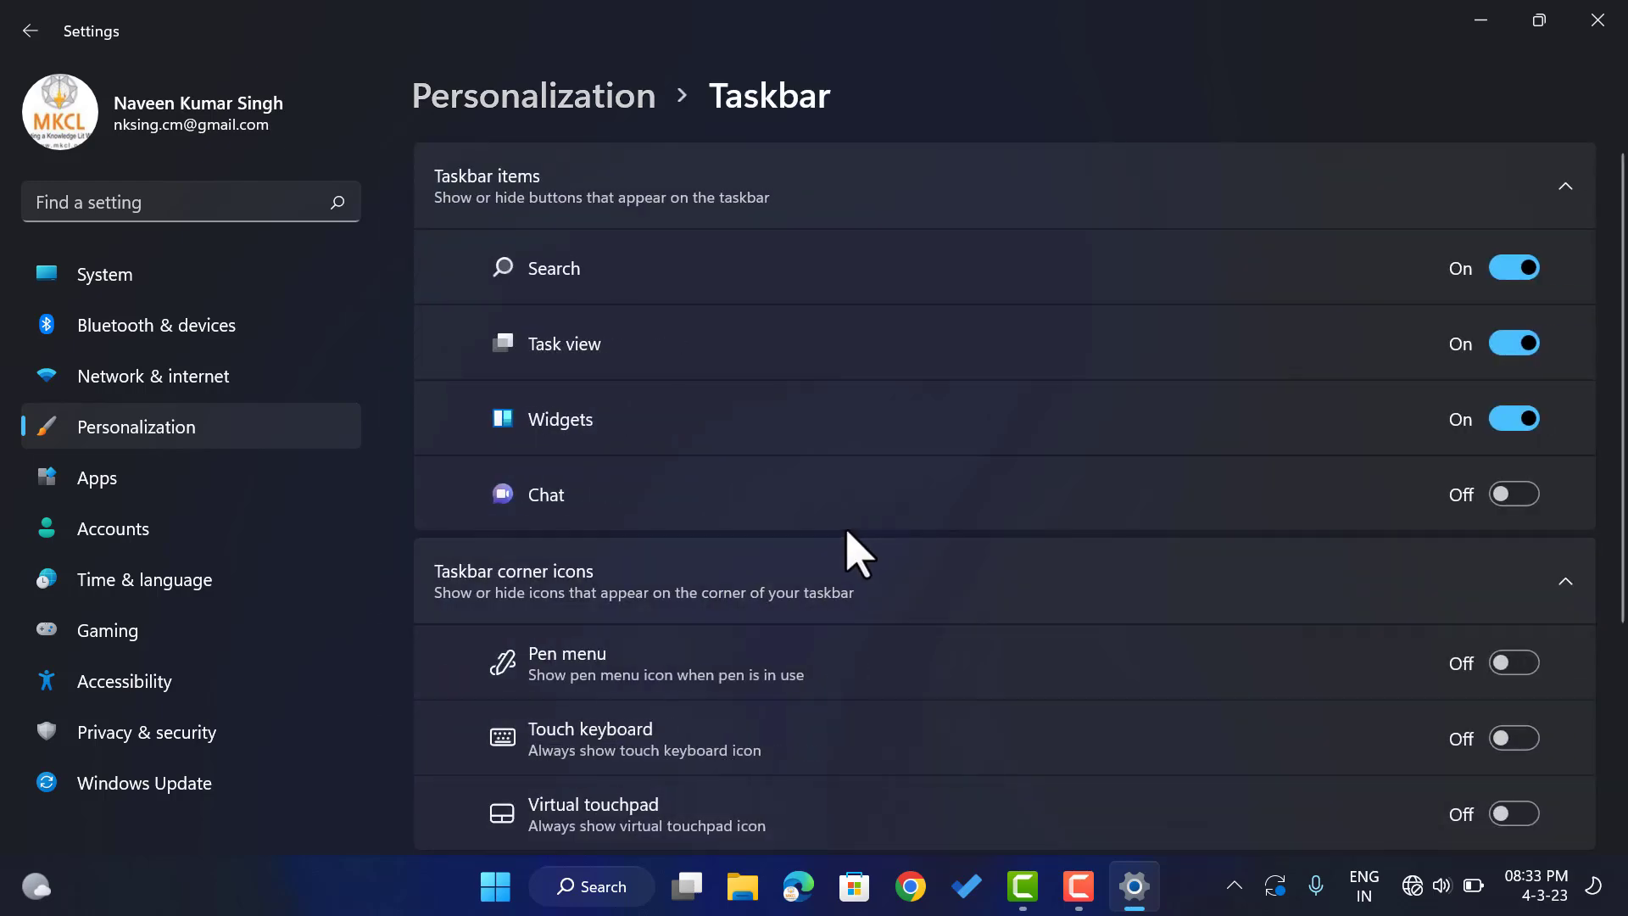
{"action": "scroll", "coordinate": [846, 672], "scroll_direction": "down", "scroll_amount": 3}
{"action": "scroll", "coordinate": [882, 670], "scroll_direction": "up", "scroll_amount": 3}
Switch the Search taskbar item off and back on twice to demonstrate hiding and showing it.
{"action": "left_click", "coordinate": [1527, 268]}
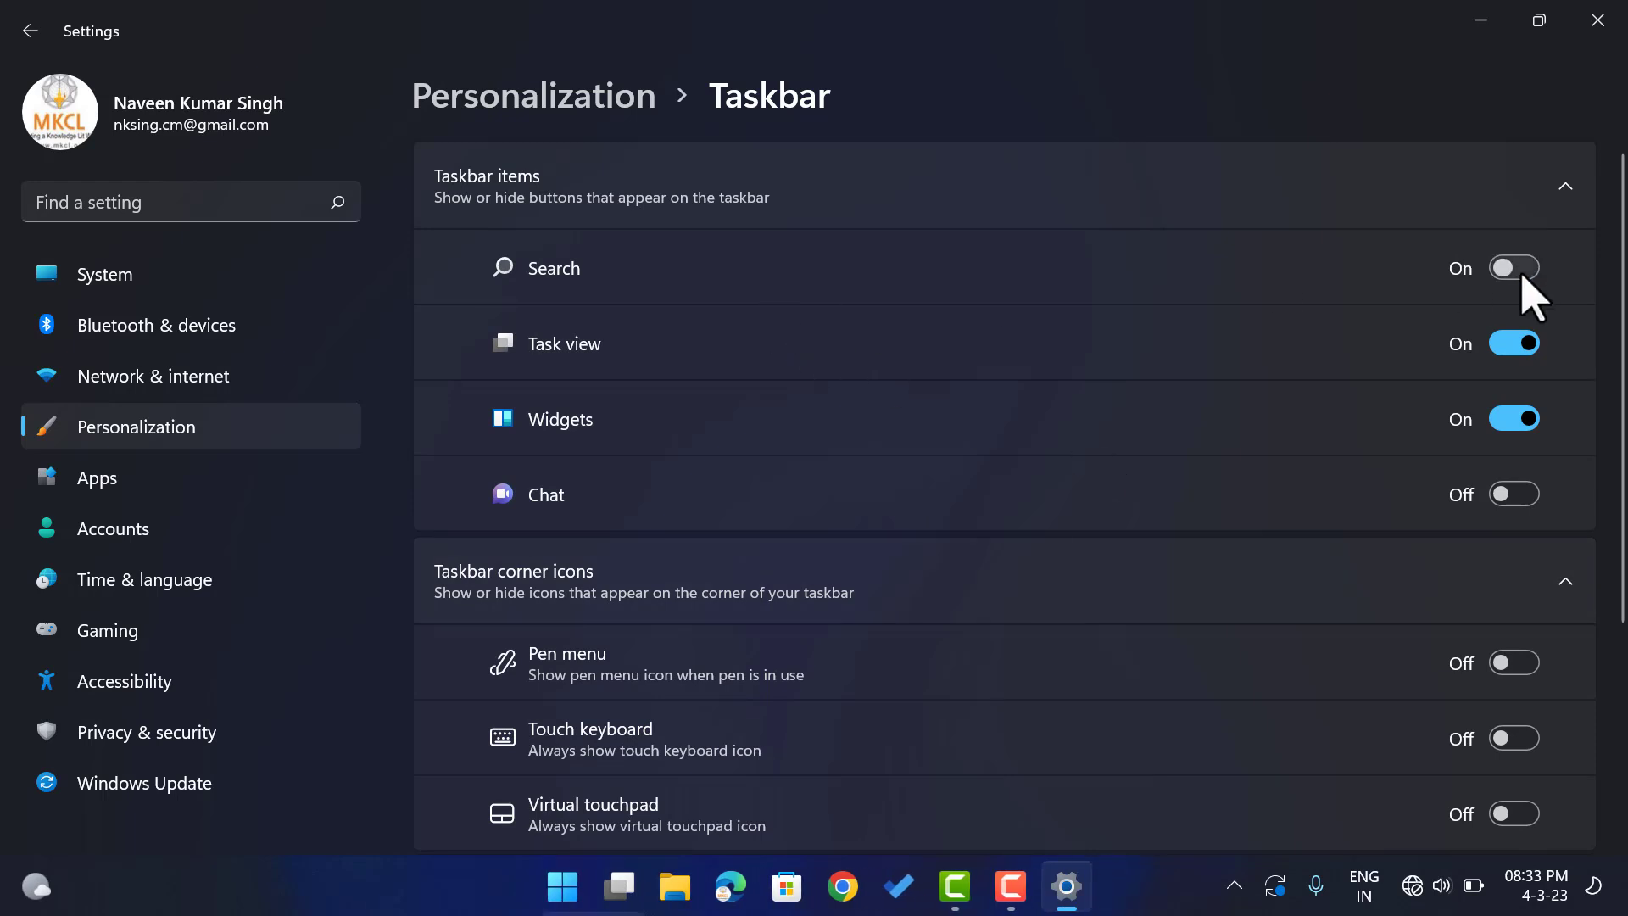
{"action": "left_click", "coordinate": [1520, 270]}
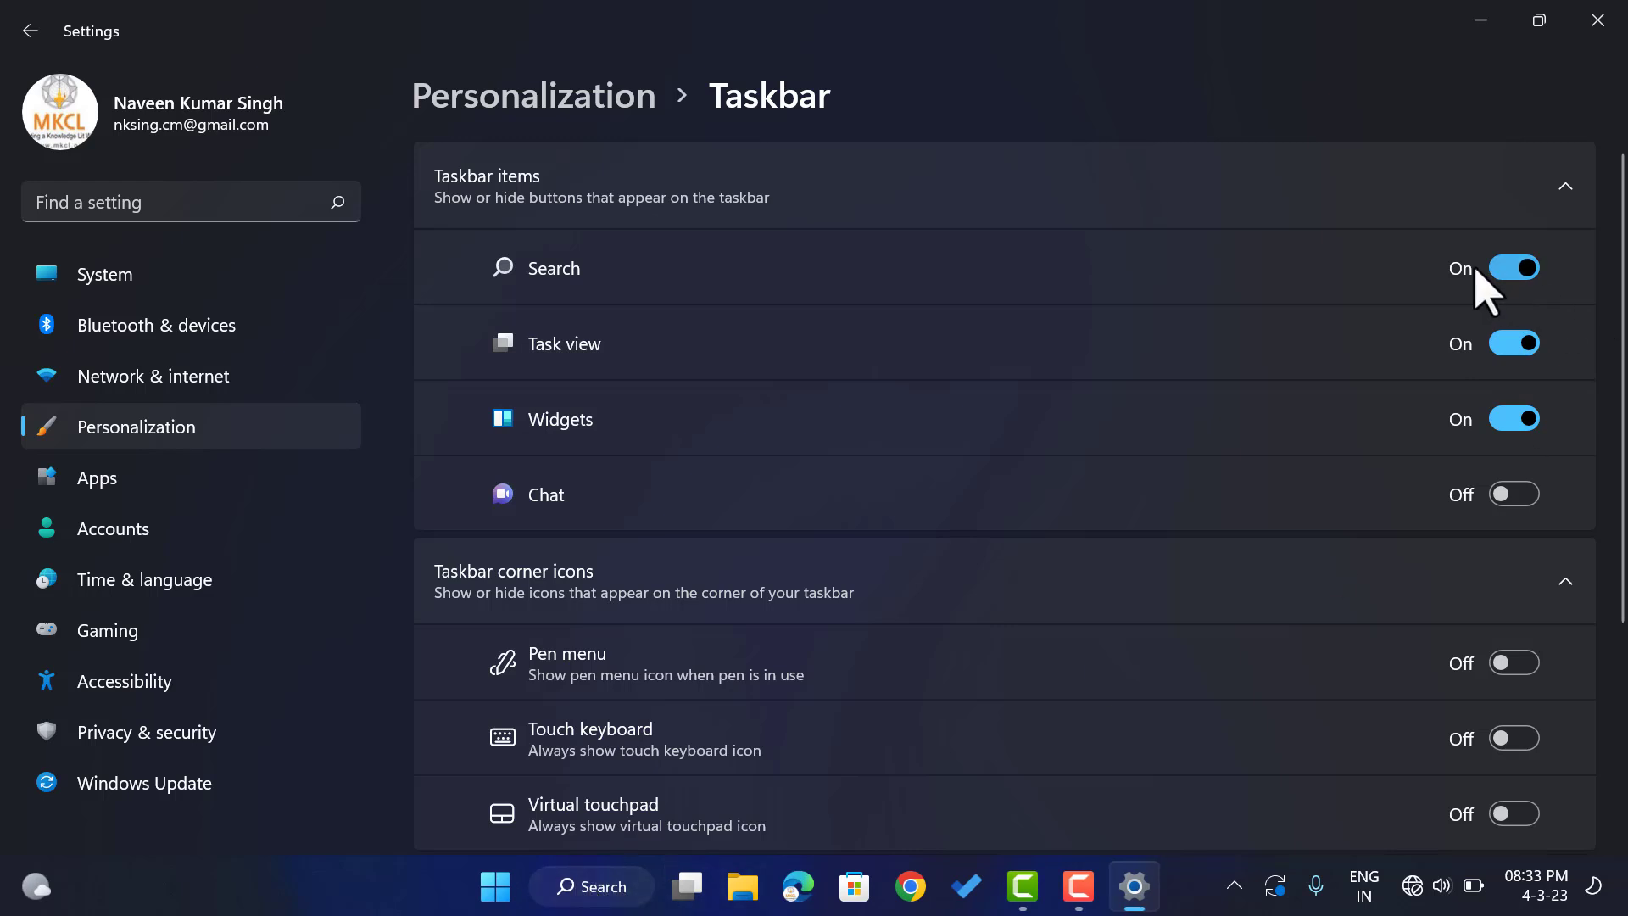
{"action": "left_click", "coordinate": [1520, 266]}
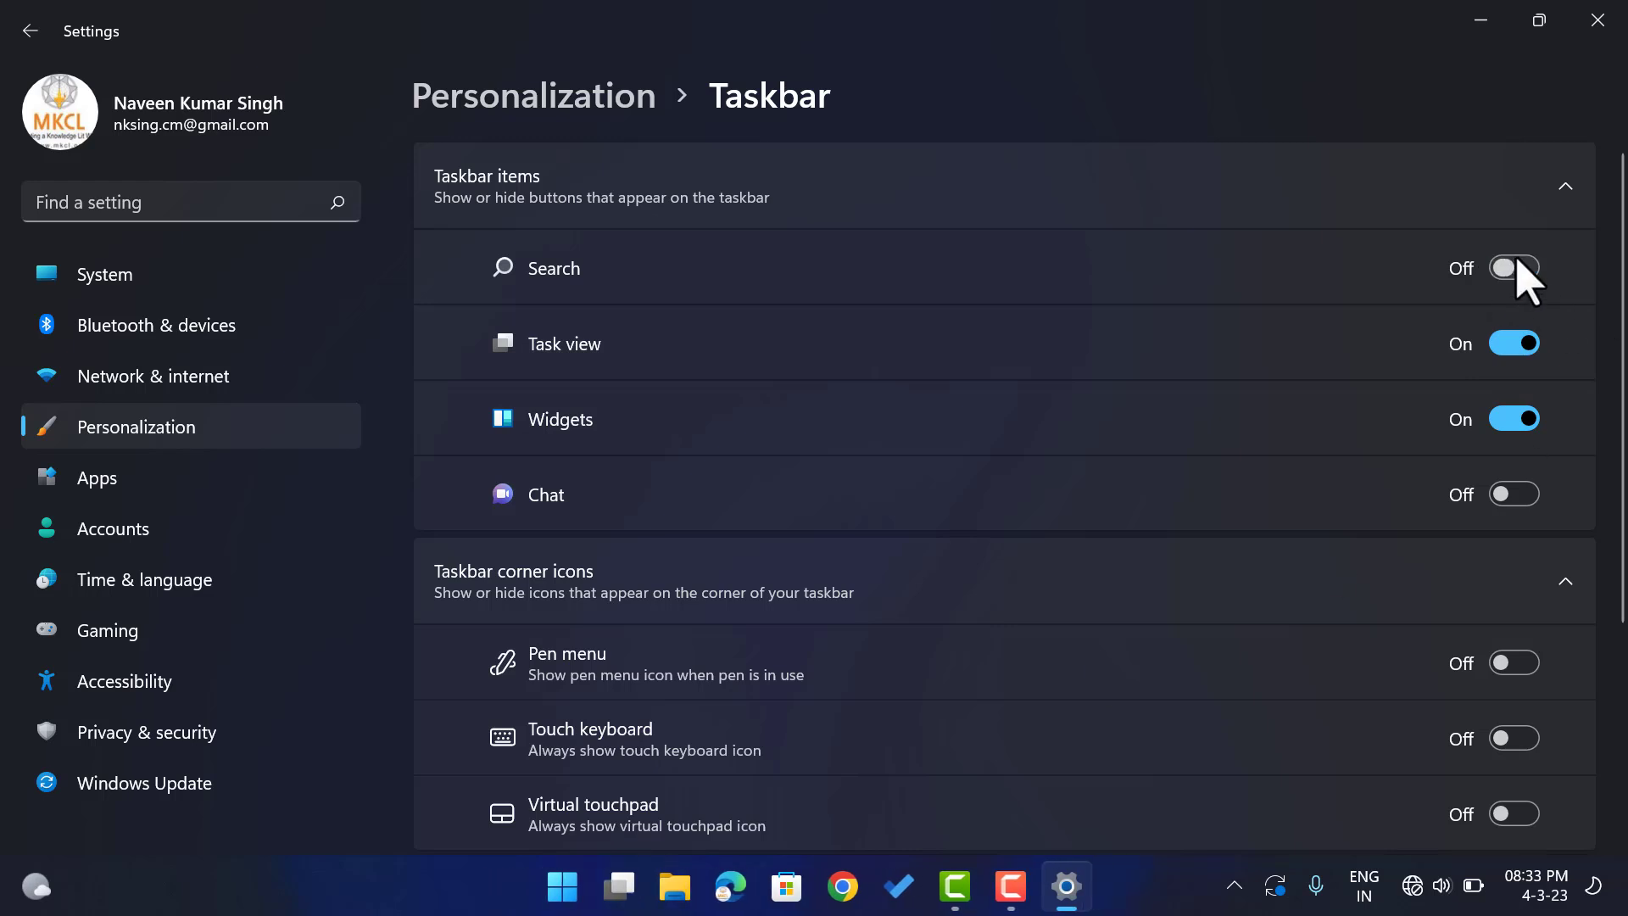
{"action": "left_click", "coordinate": [1519, 268]}
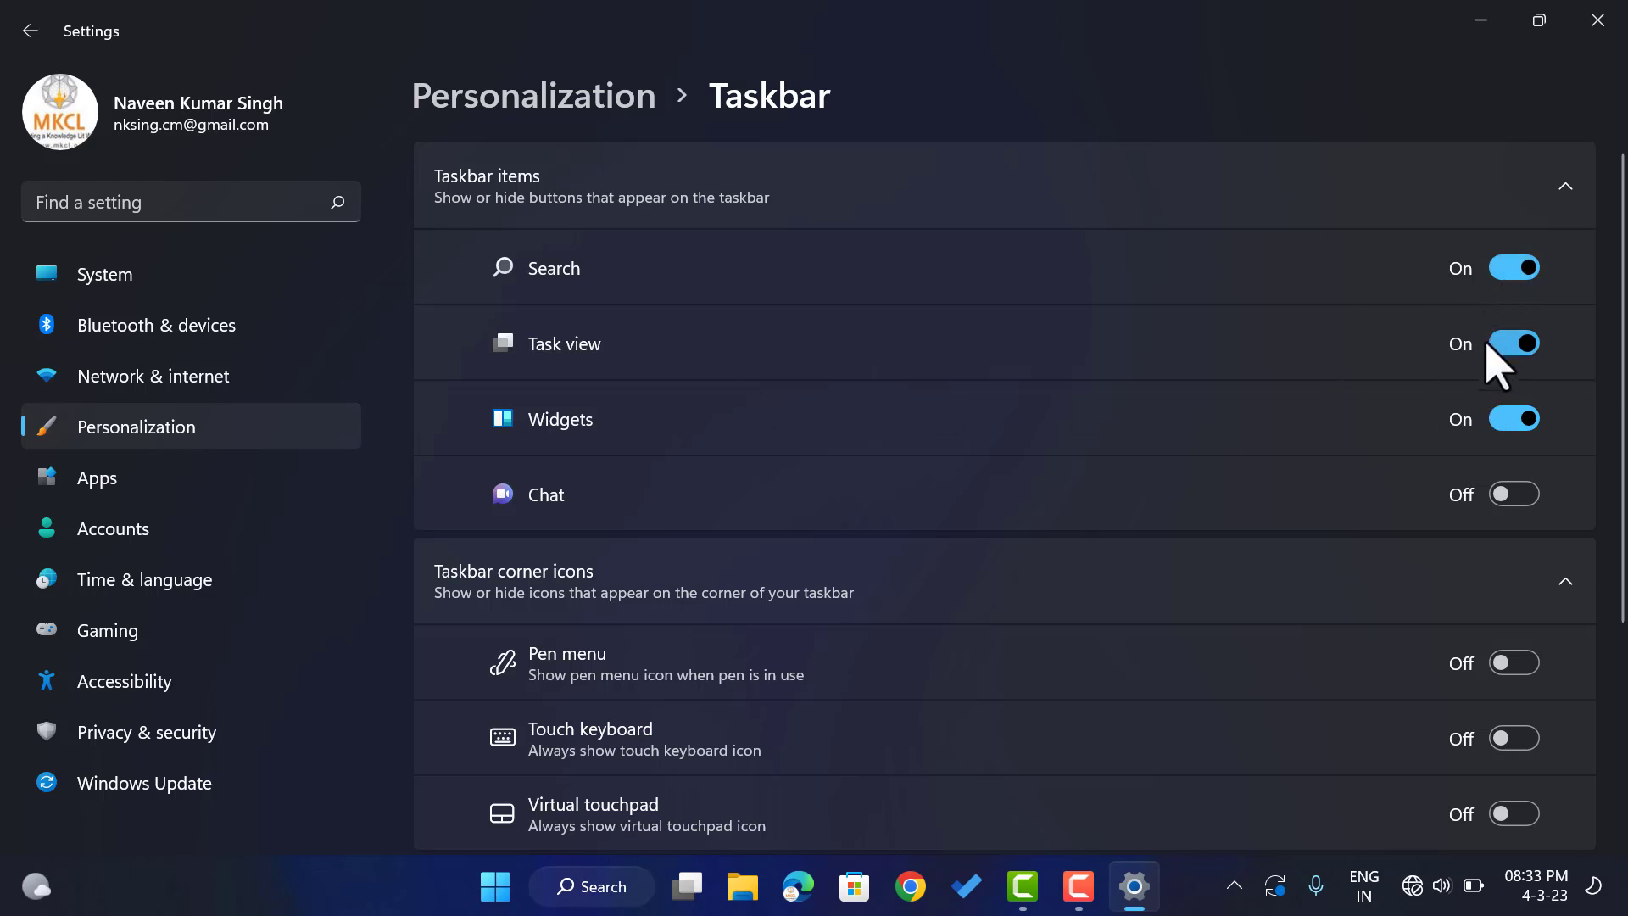
Preview the desktops from Task view, then switch the Task view taskbar item off and back on.
{"action": "mouse_move", "coordinate": [681, 888]}
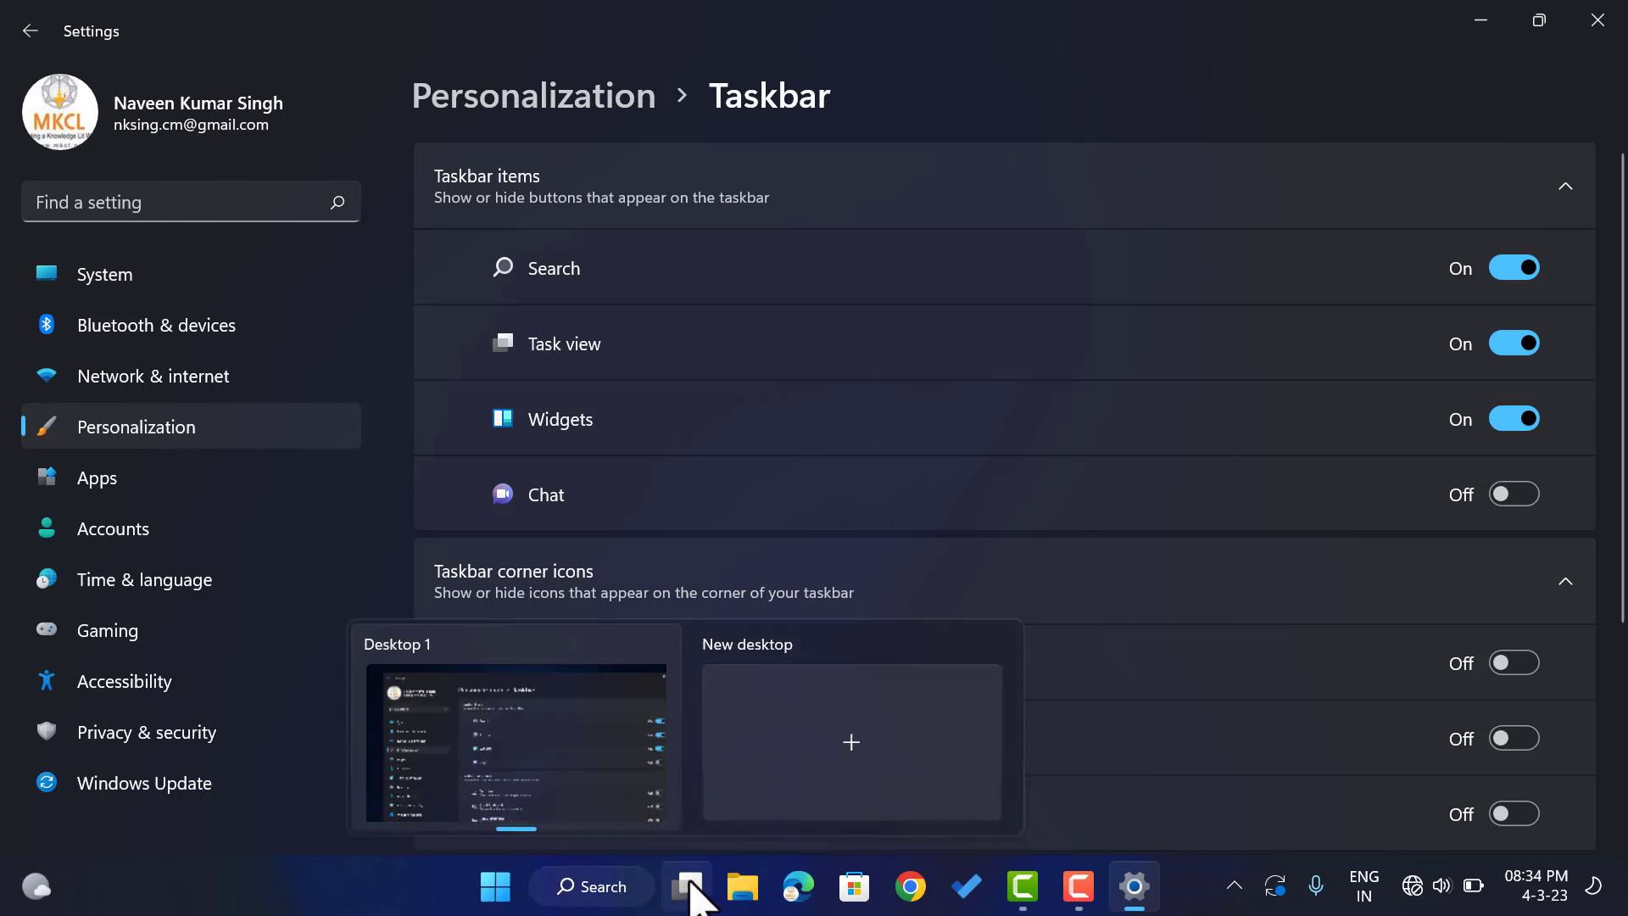
{"action": "left_click", "coordinate": [1536, 345]}
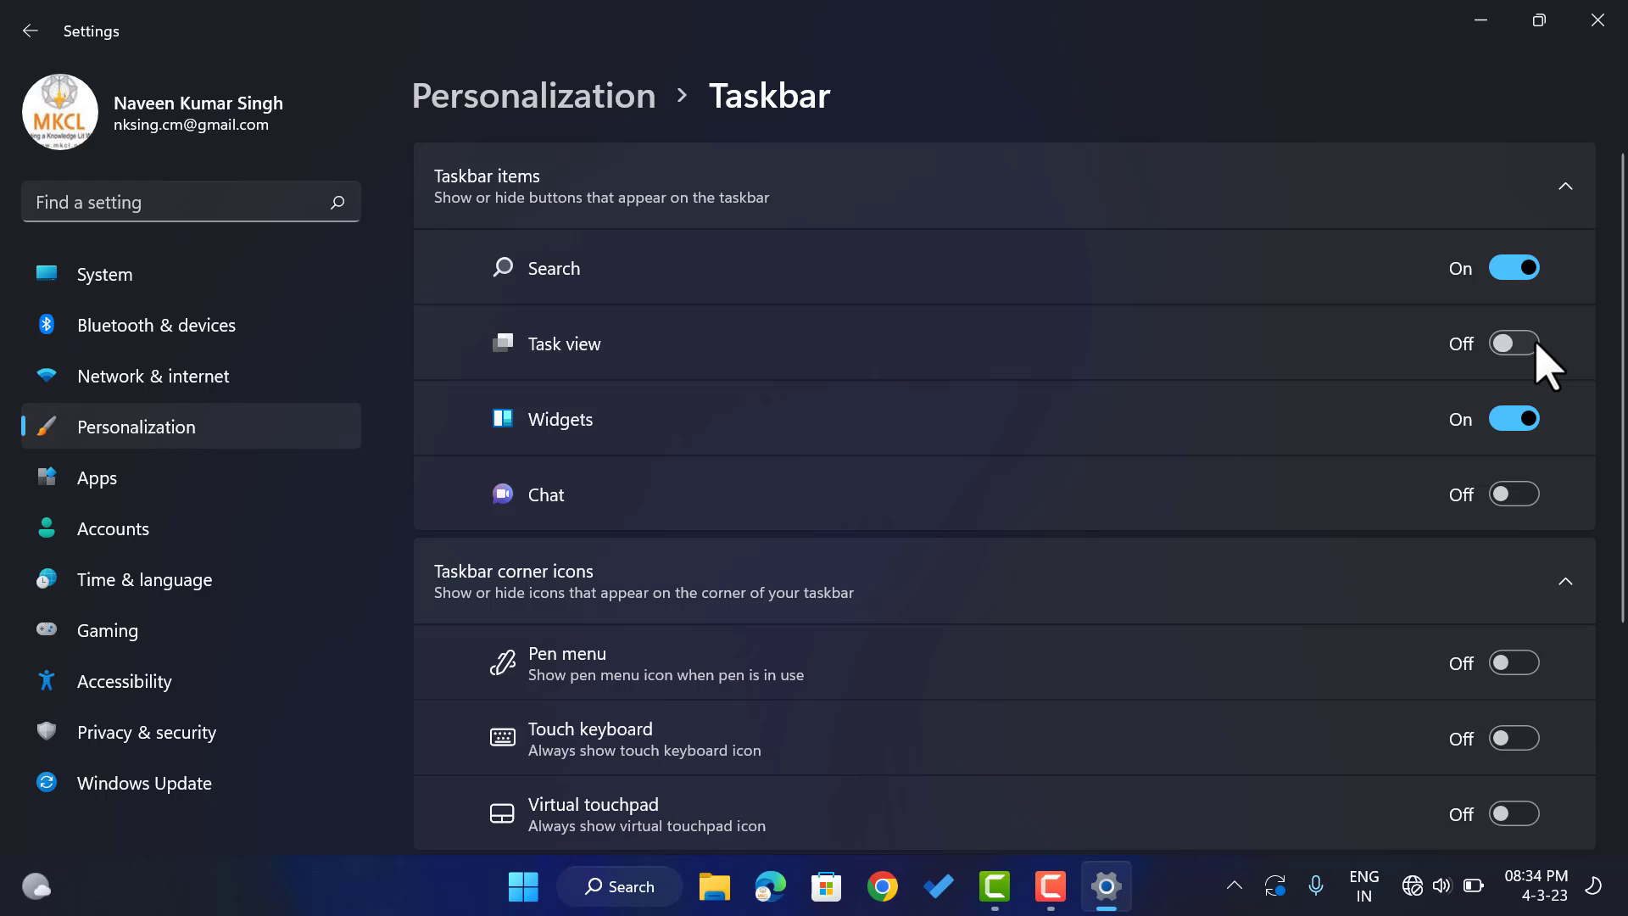
{"action": "left_click", "coordinate": [1536, 344]}
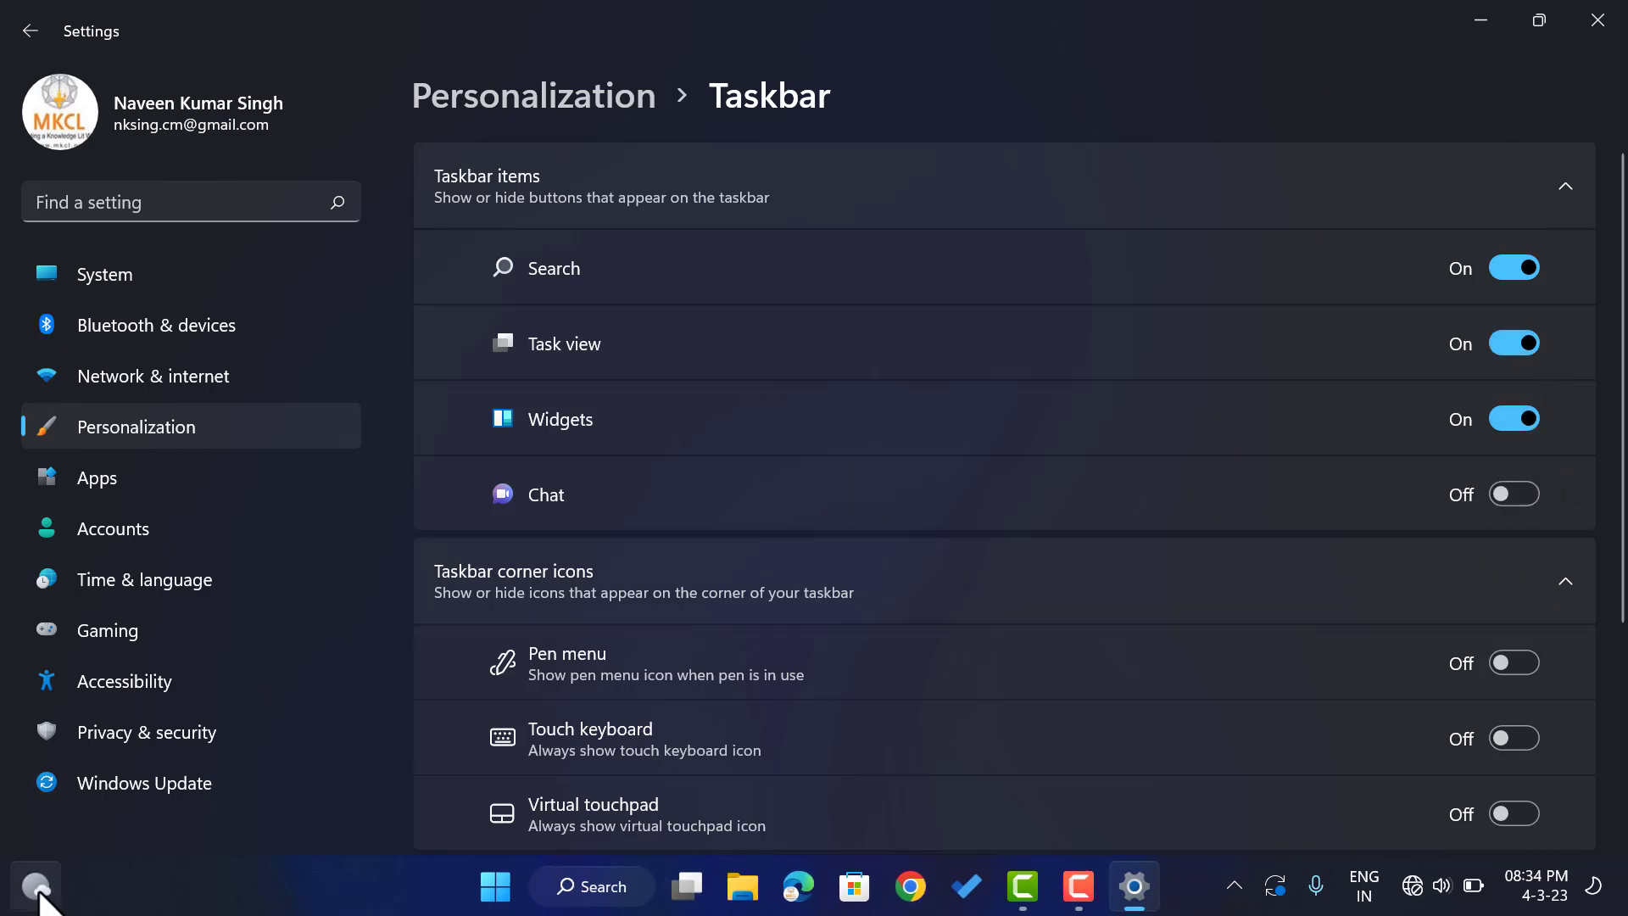
Switch the Widgets taskbar item off and back on to demonstrate hiding and showing it.
{"action": "mouse_move", "coordinate": [37, 889]}
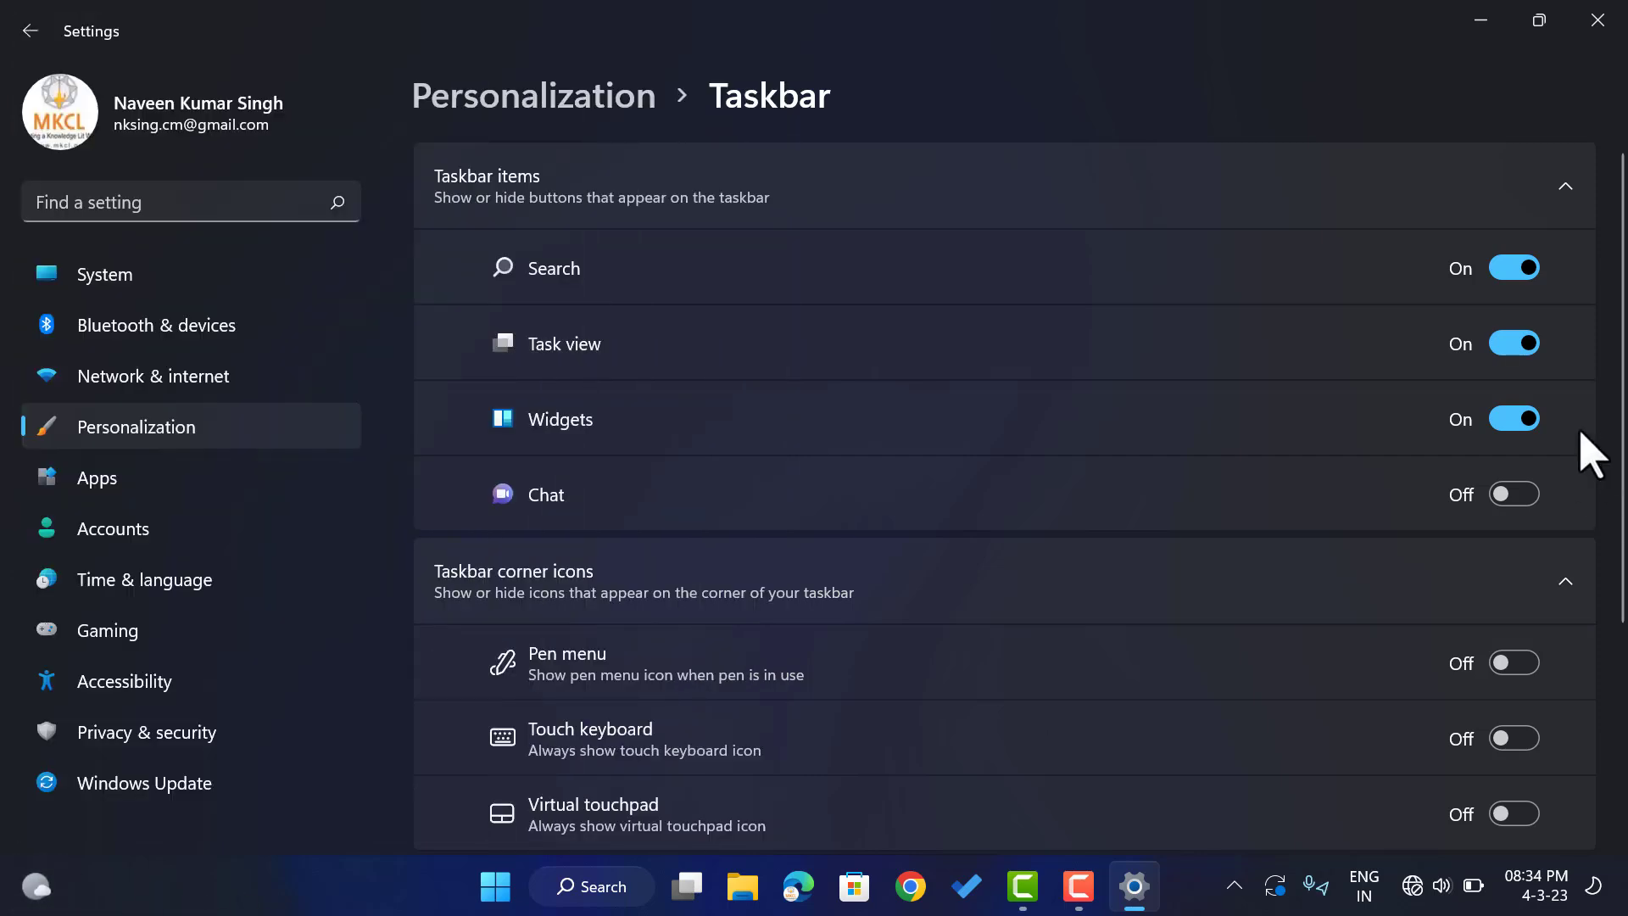
{"action": "left_click", "coordinate": [1516, 428]}
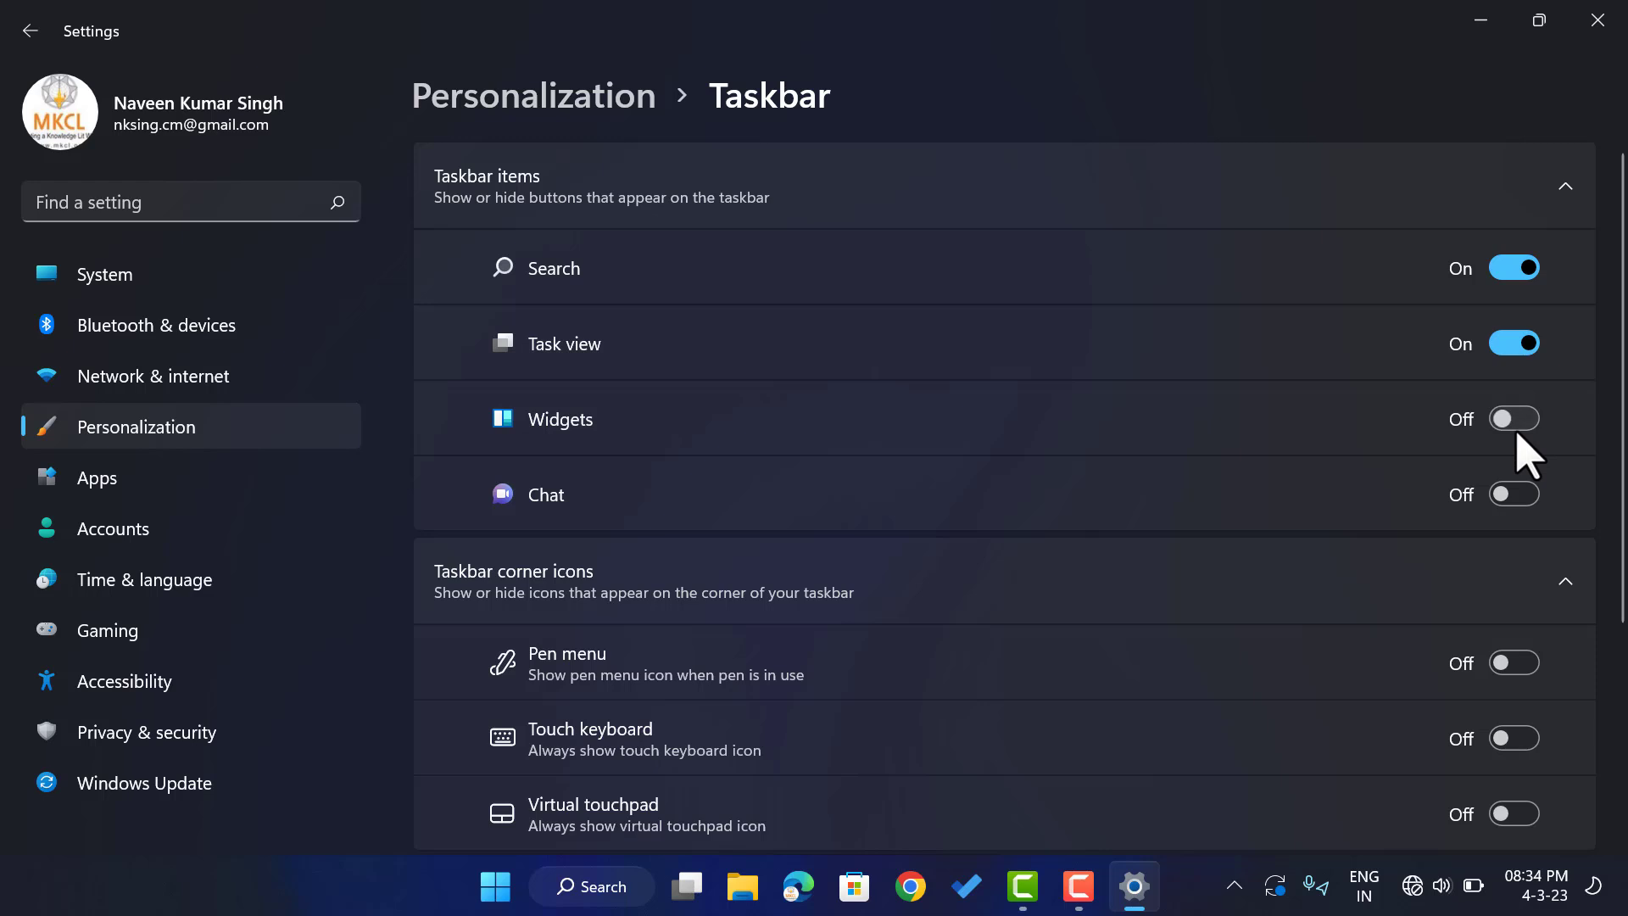
{"action": "left_click", "coordinate": [1518, 432]}
Switch the Chat taskbar item on and back off twice to demonstrate showing and hiding it.
{"action": "left_click", "coordinate": [1548, 517]}
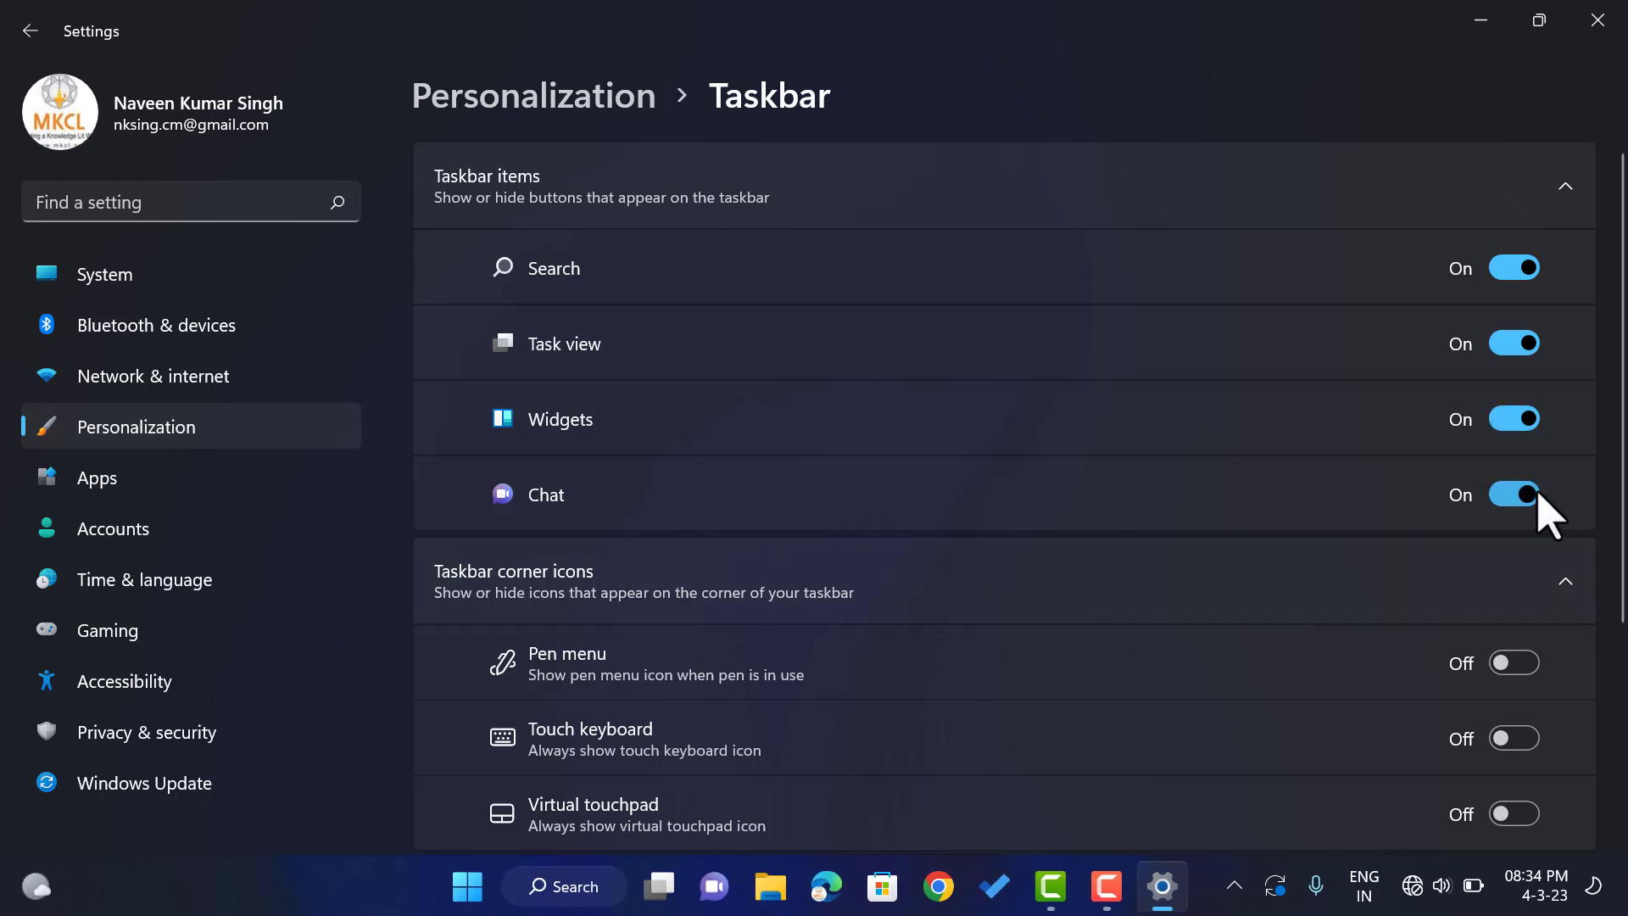
{"action": "left_click", "coordinate": [1538, 497]}
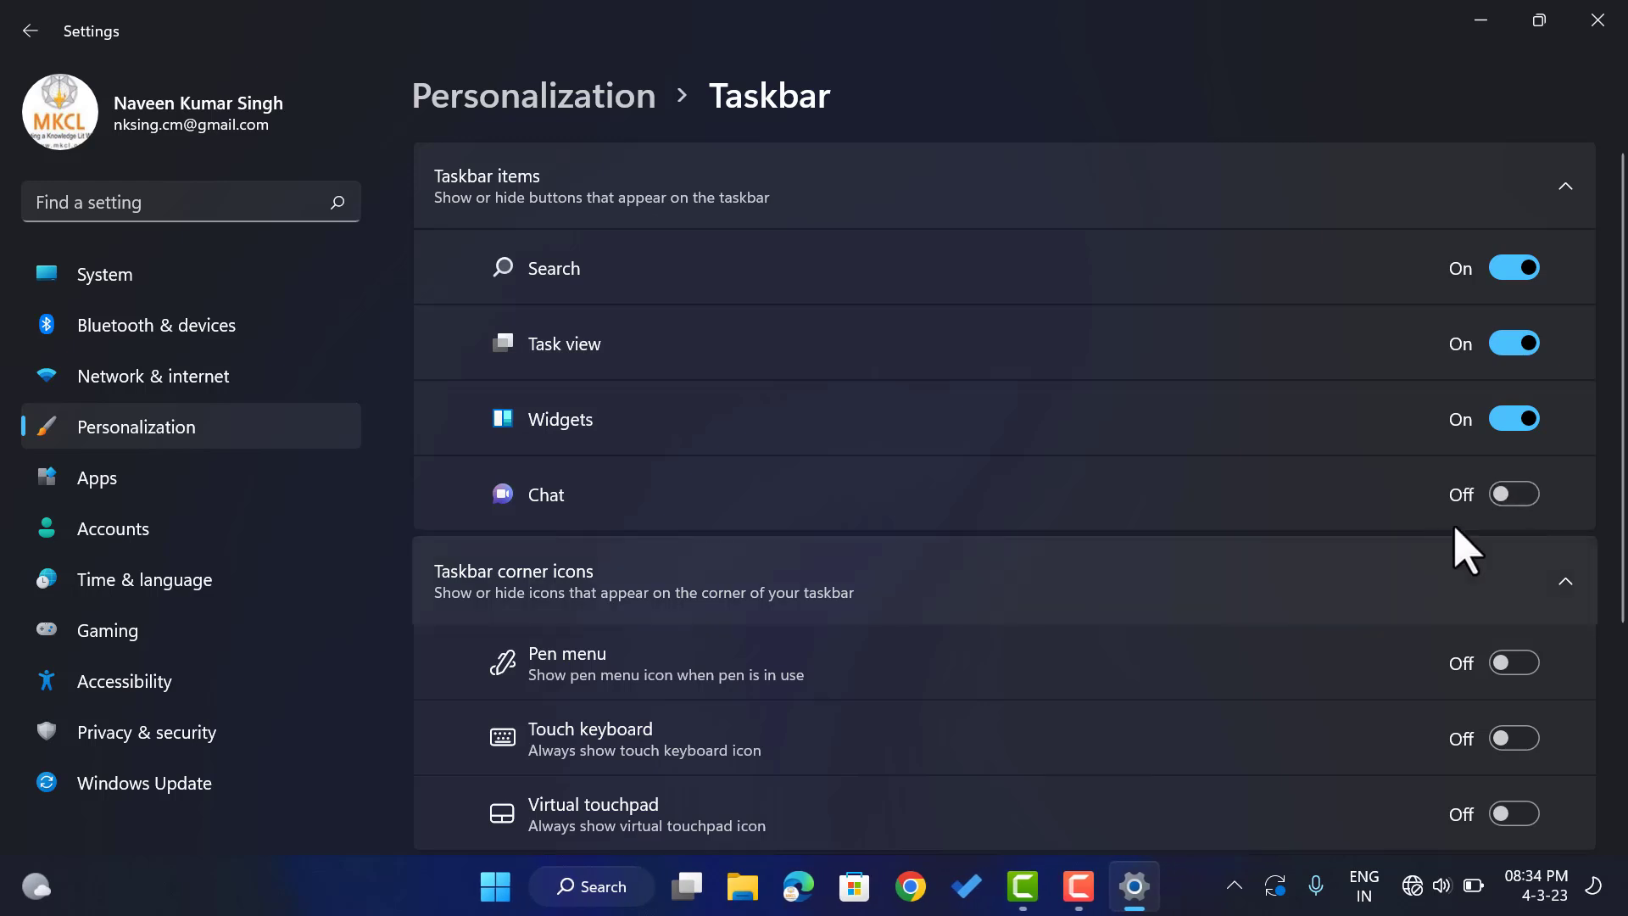
{"action": "left_click", "coordinate": [1530, 485]}
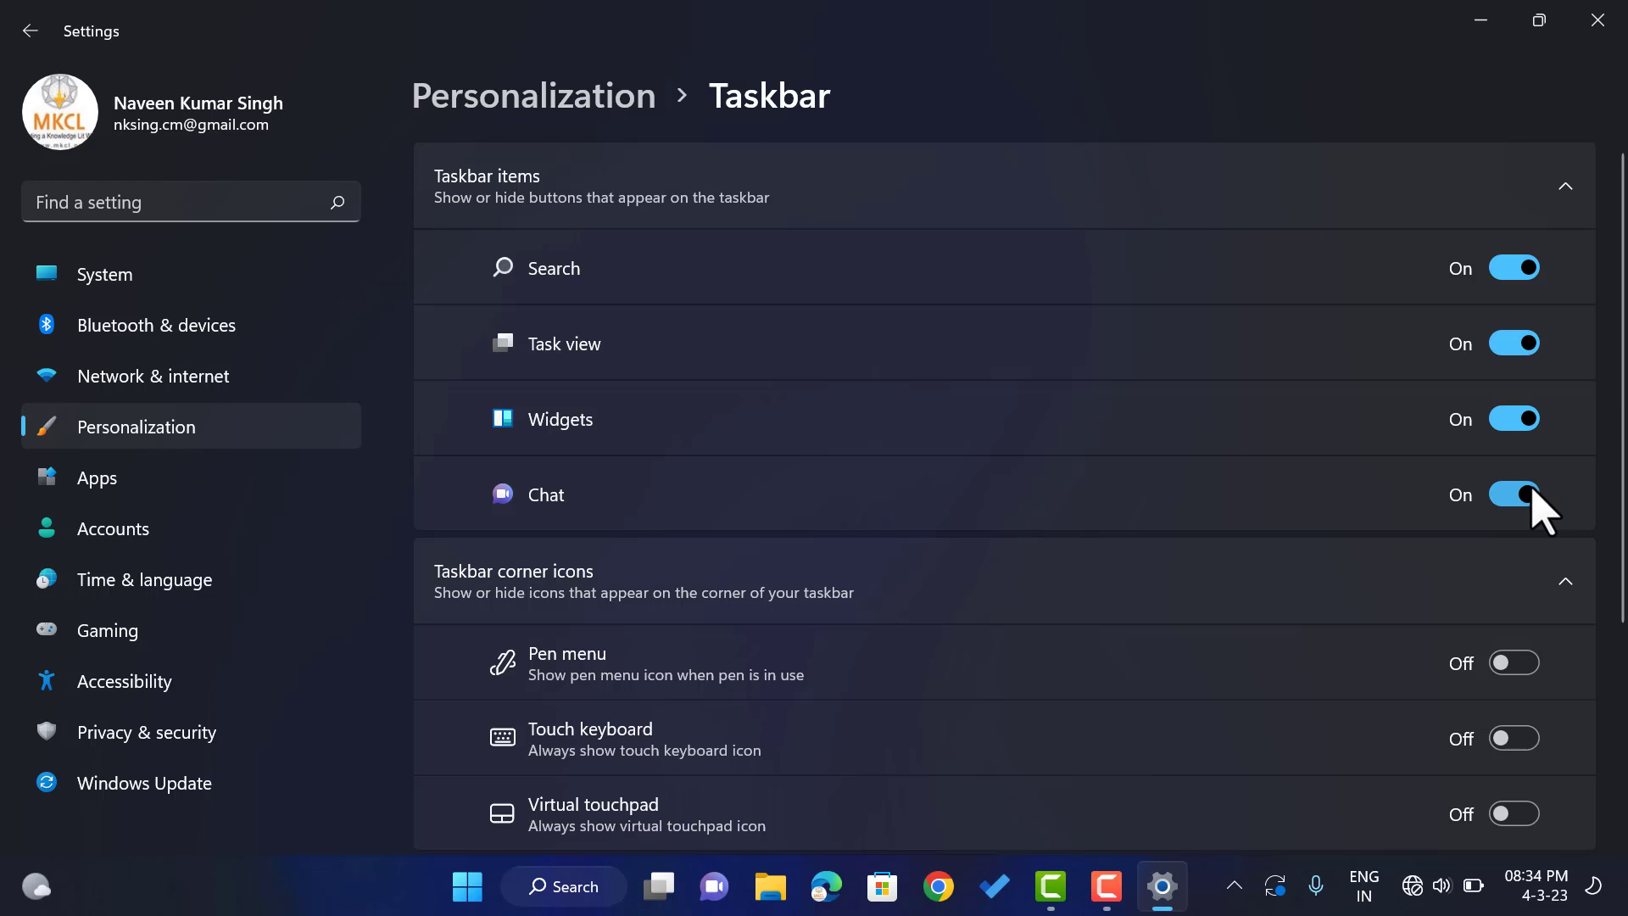
{"action": "left_click", "coordinate": [1532, 490]}
Turn on the Touch keyboard corner icon, and open the touch keyboard and its emoji panel.
{"action": "scroll", "coordinate": [988, 571], "scroll_direction": "down", "scroll_amount": 3}
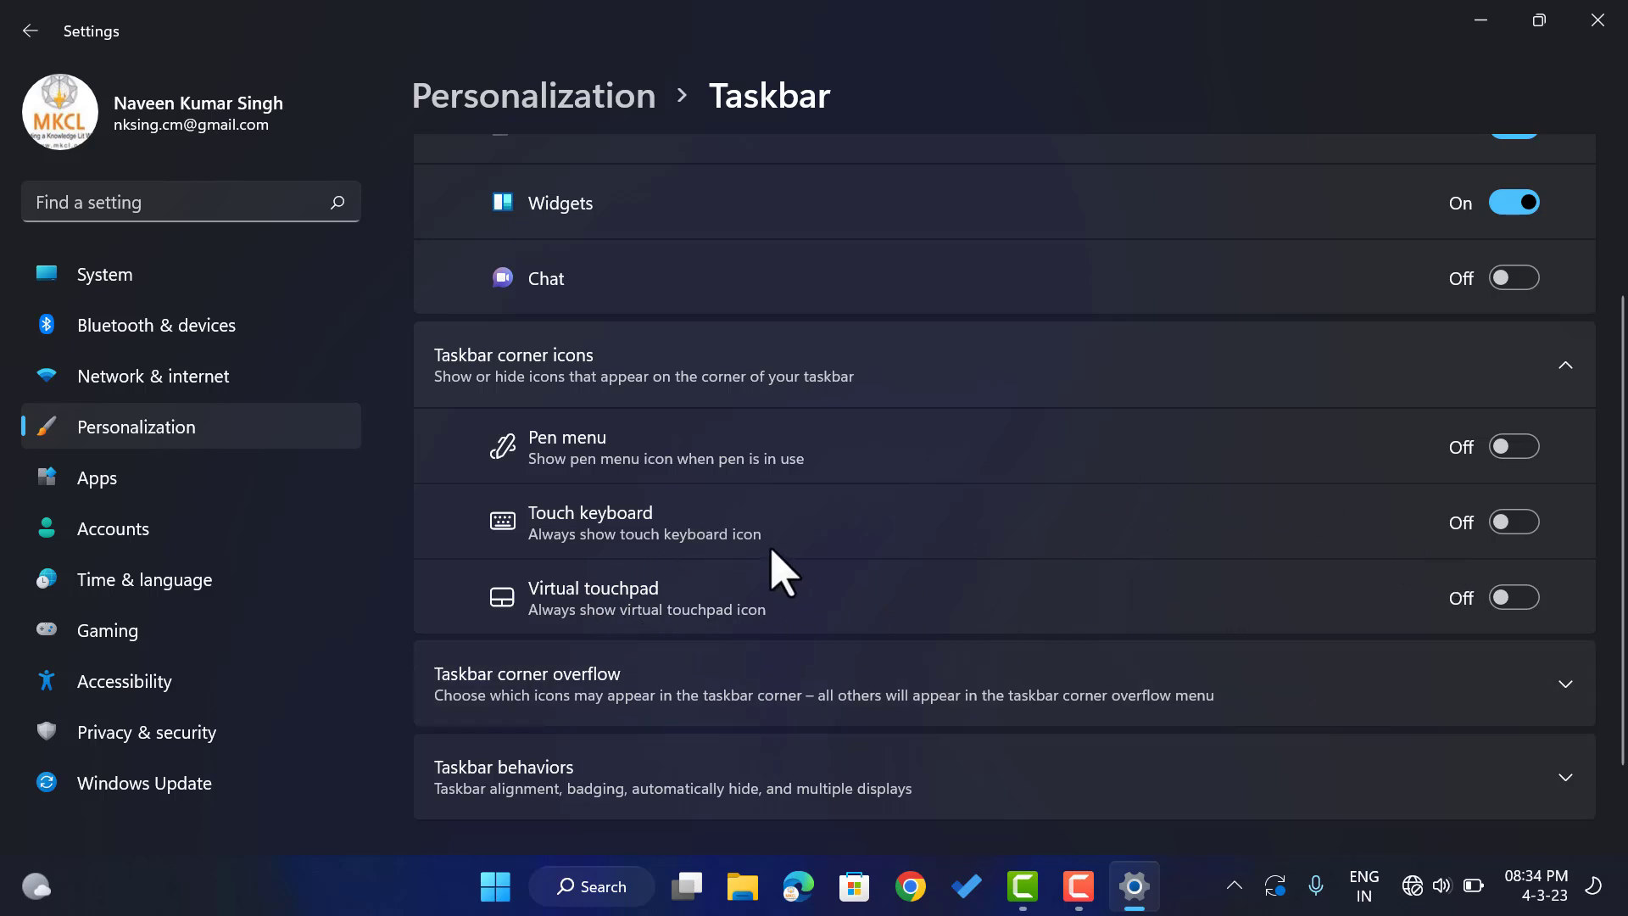
{"action": "left_click", "coordinate": [1517, 522]}
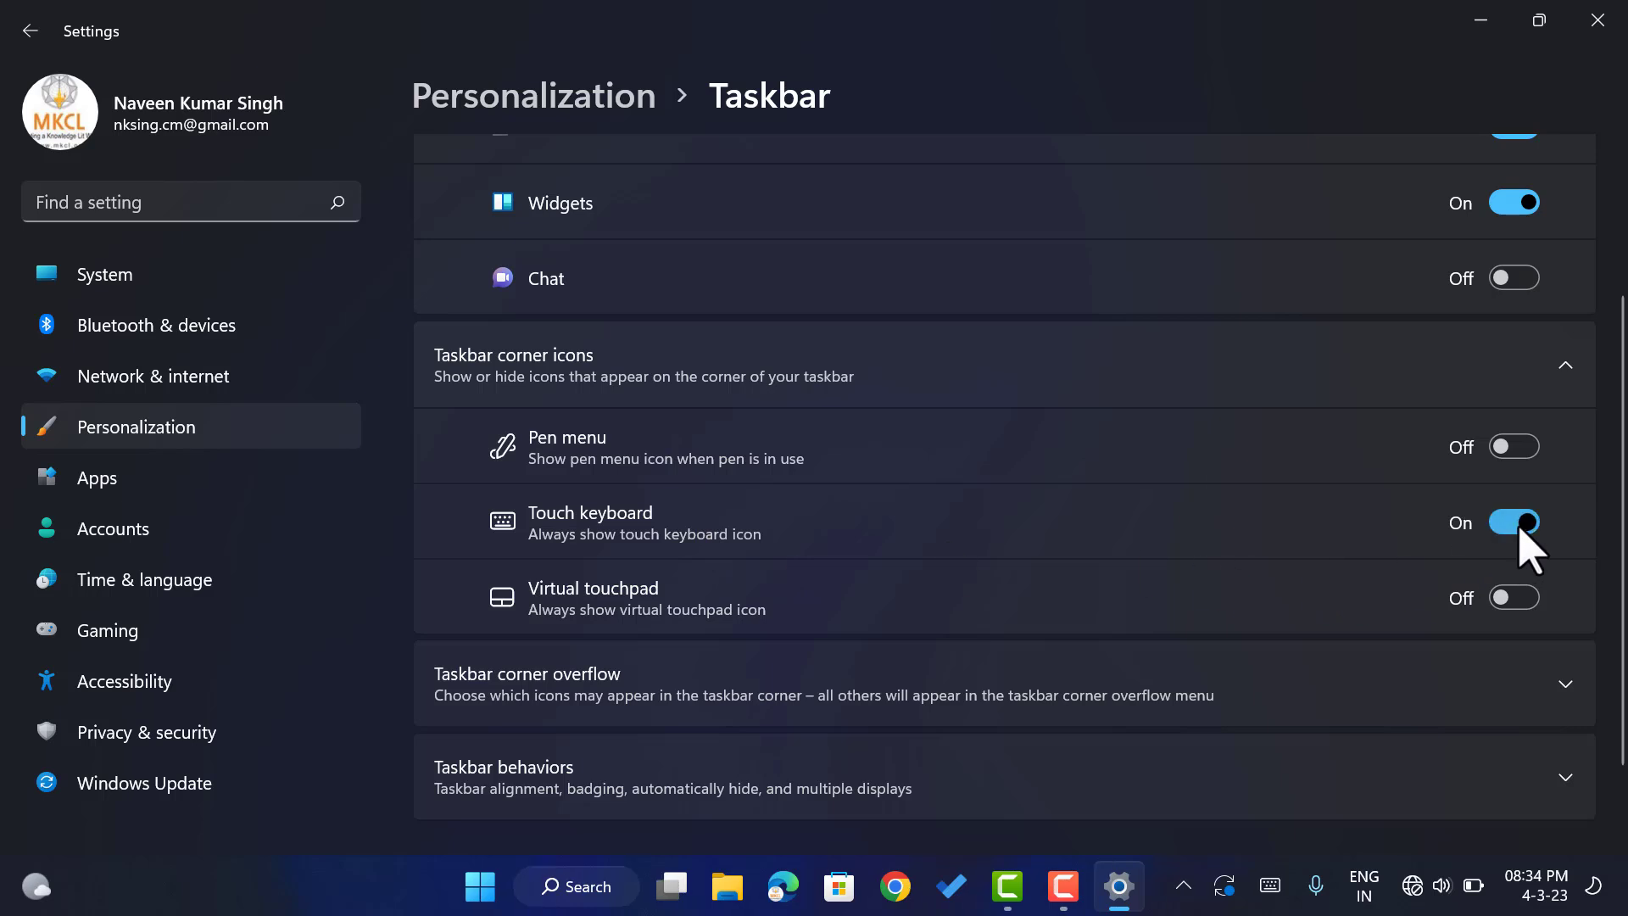
{"action": "left_click", "coordinate": [1272, 885]}
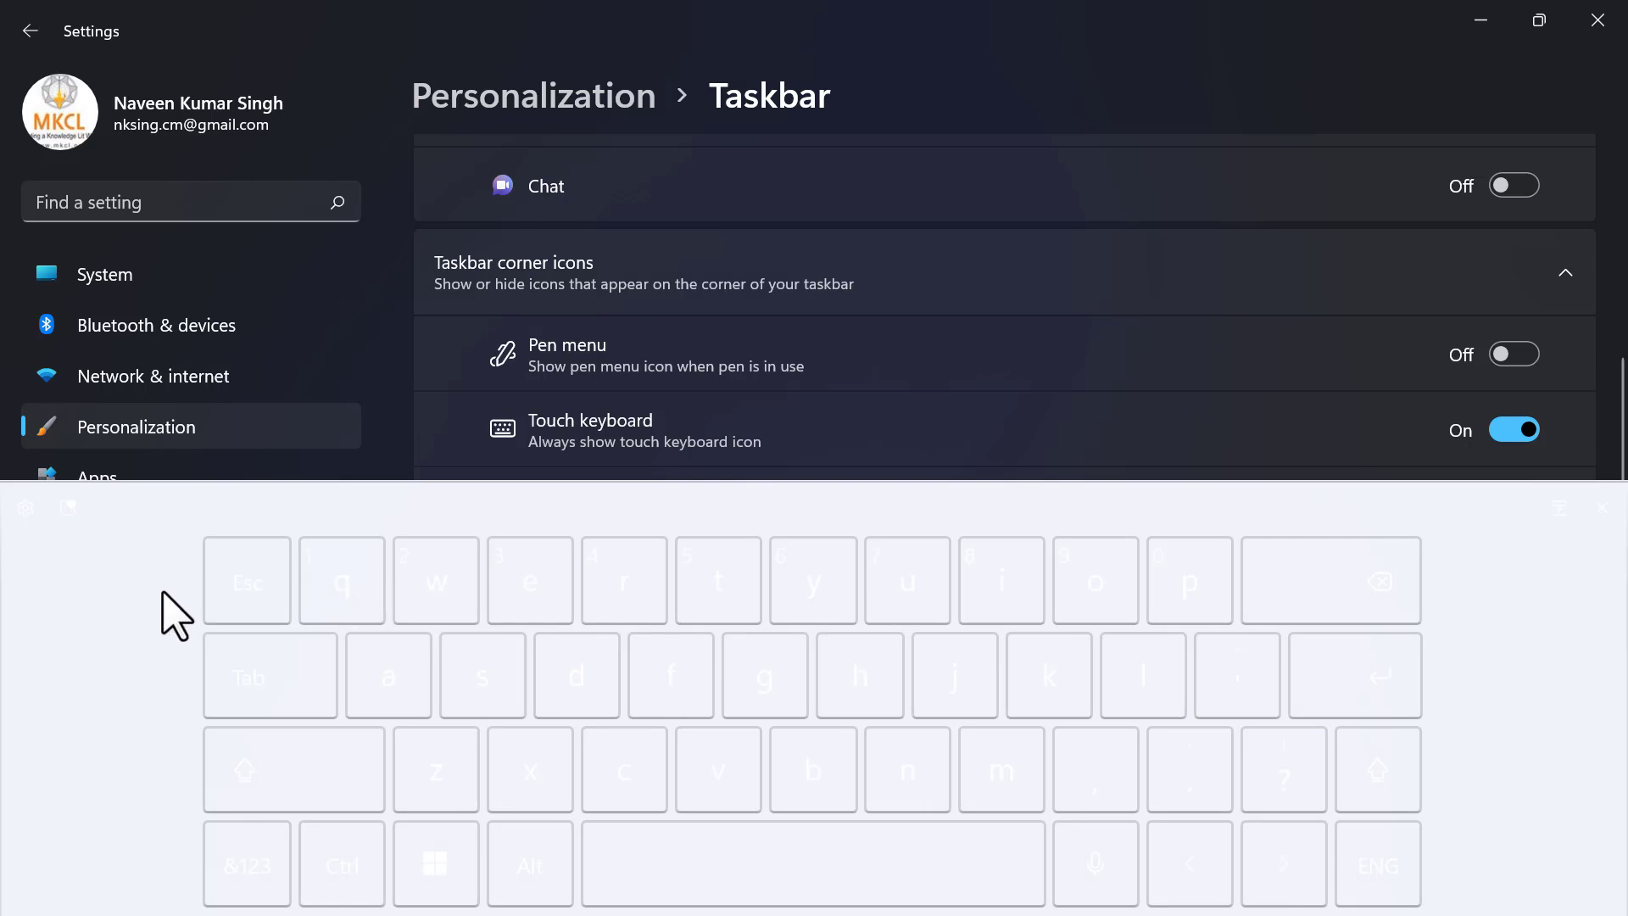
{"action": "left_click", "coordinate": [68, 509]}
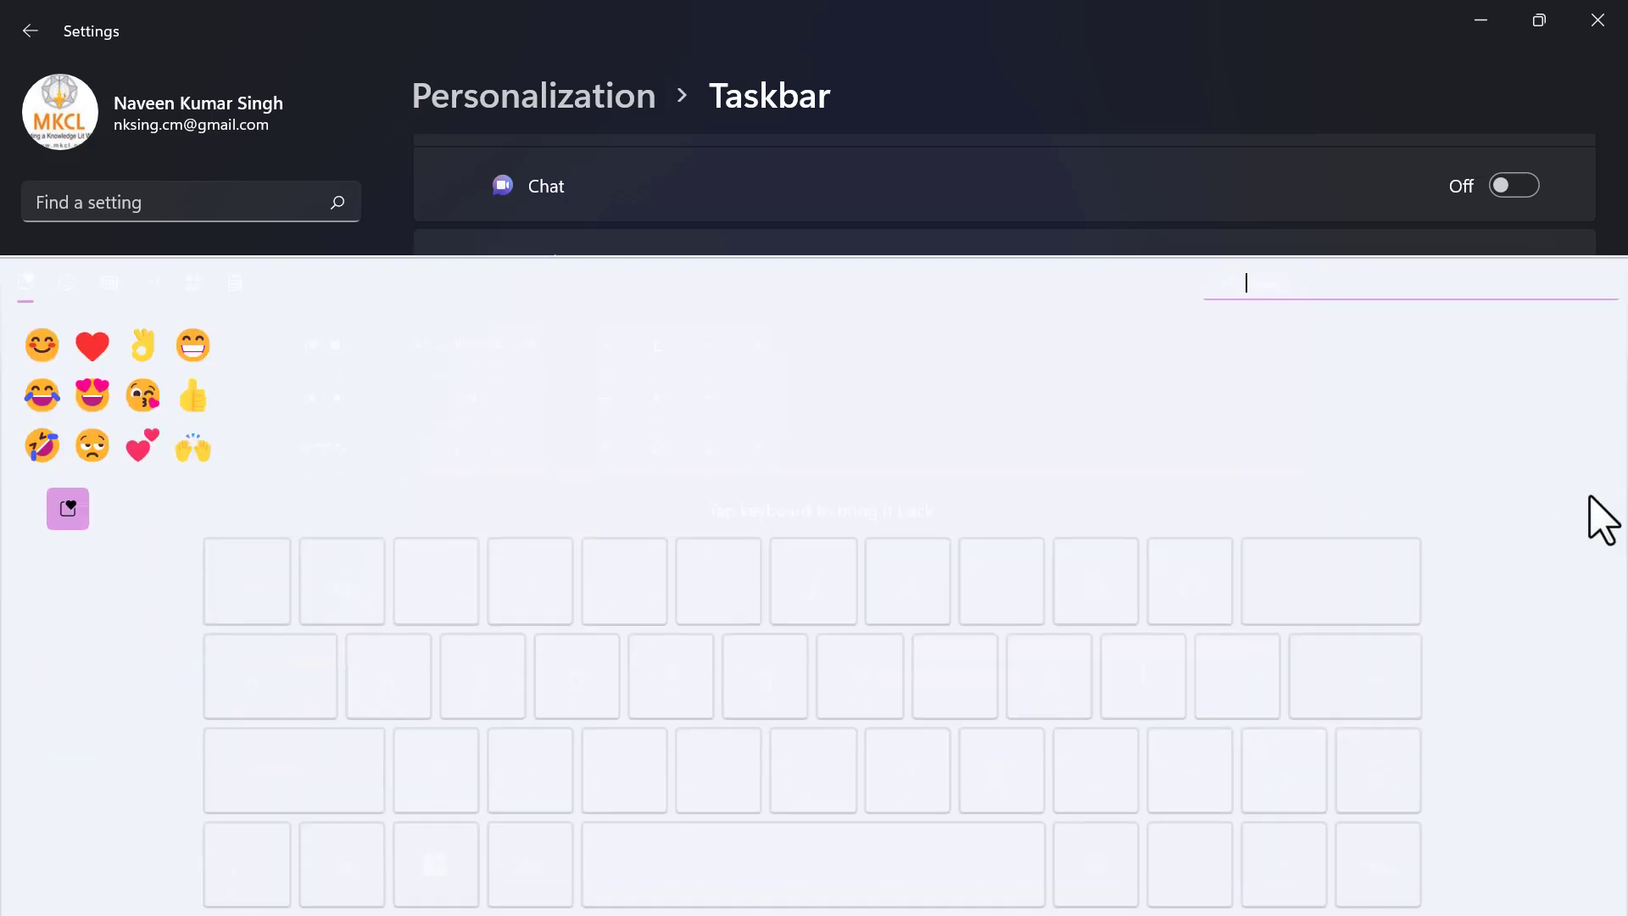
{"action": "scroll", "coordinate": [1613, 166], "scroll_direction": "down", "scroll_amount": 3}
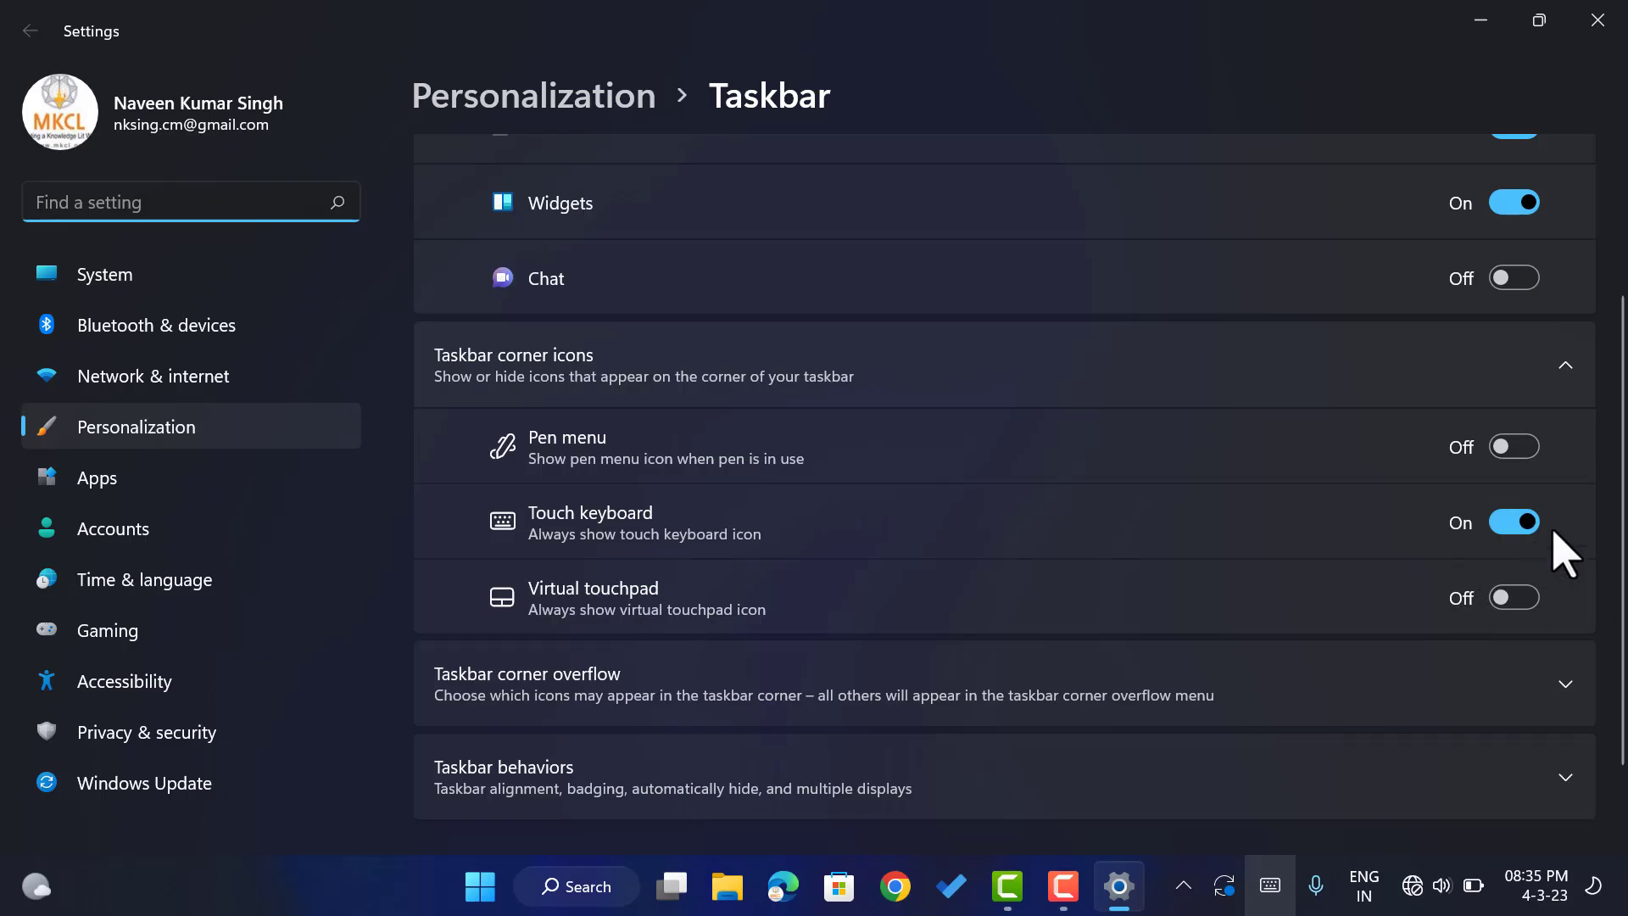
Toggle the Touch keyboard corner icon off and on repeatedly, leaving it switched off.
{"action": "left_click", "coordinate": [1523, 530]}
{"action": "left_click", "coordinate": [1523, 532]}
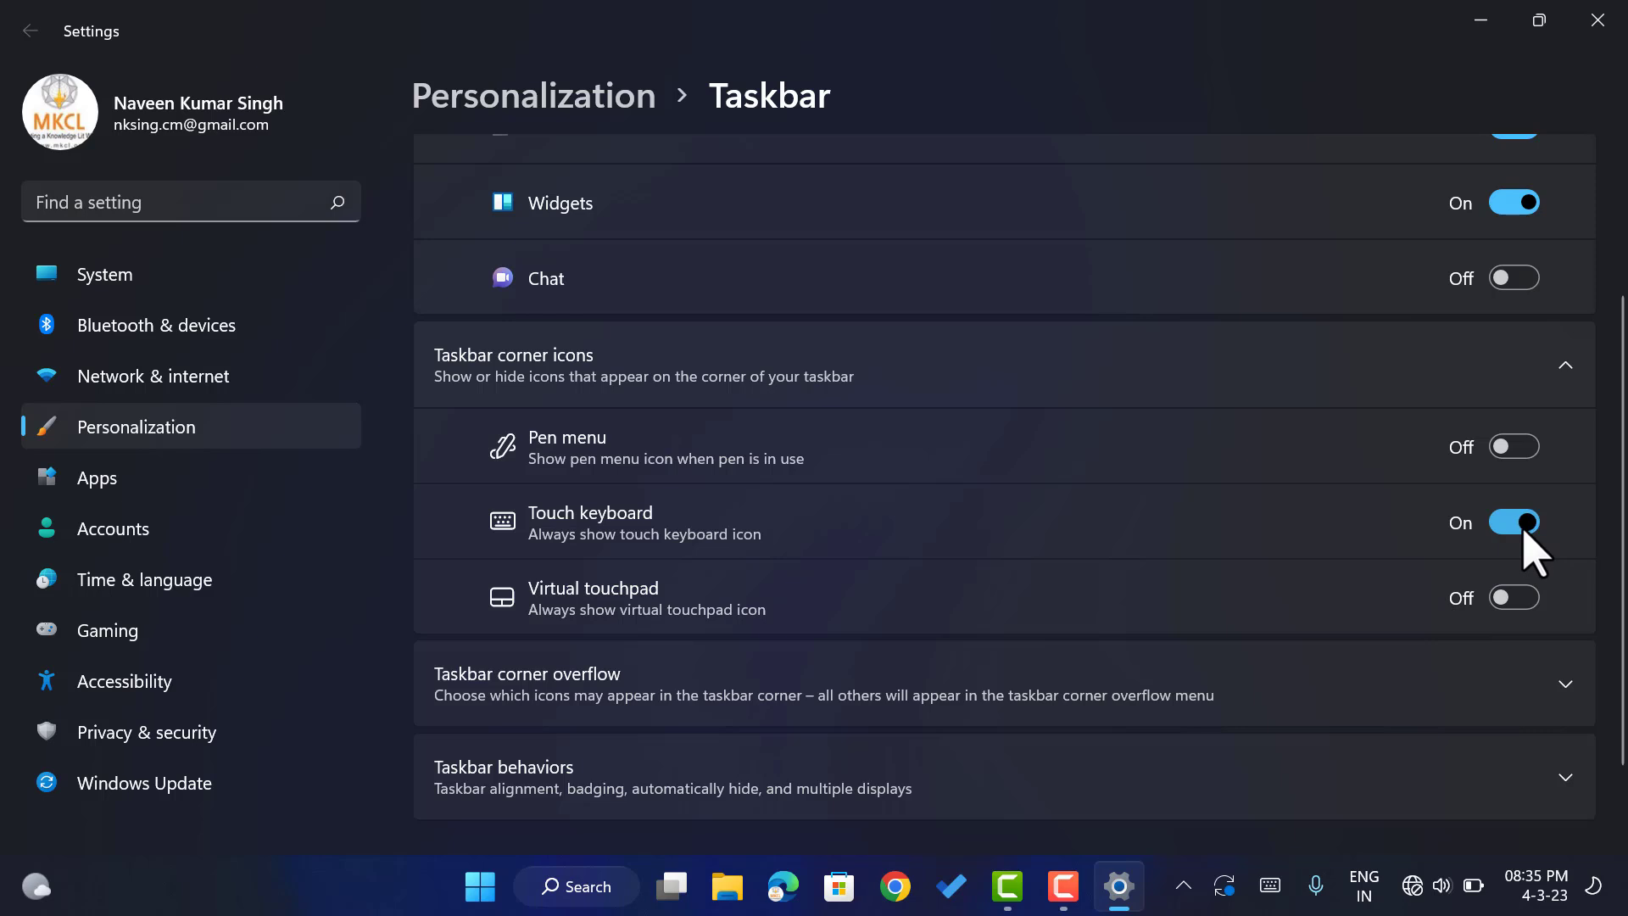
{"action": "left_click", "coordinate": [1524, 531]}
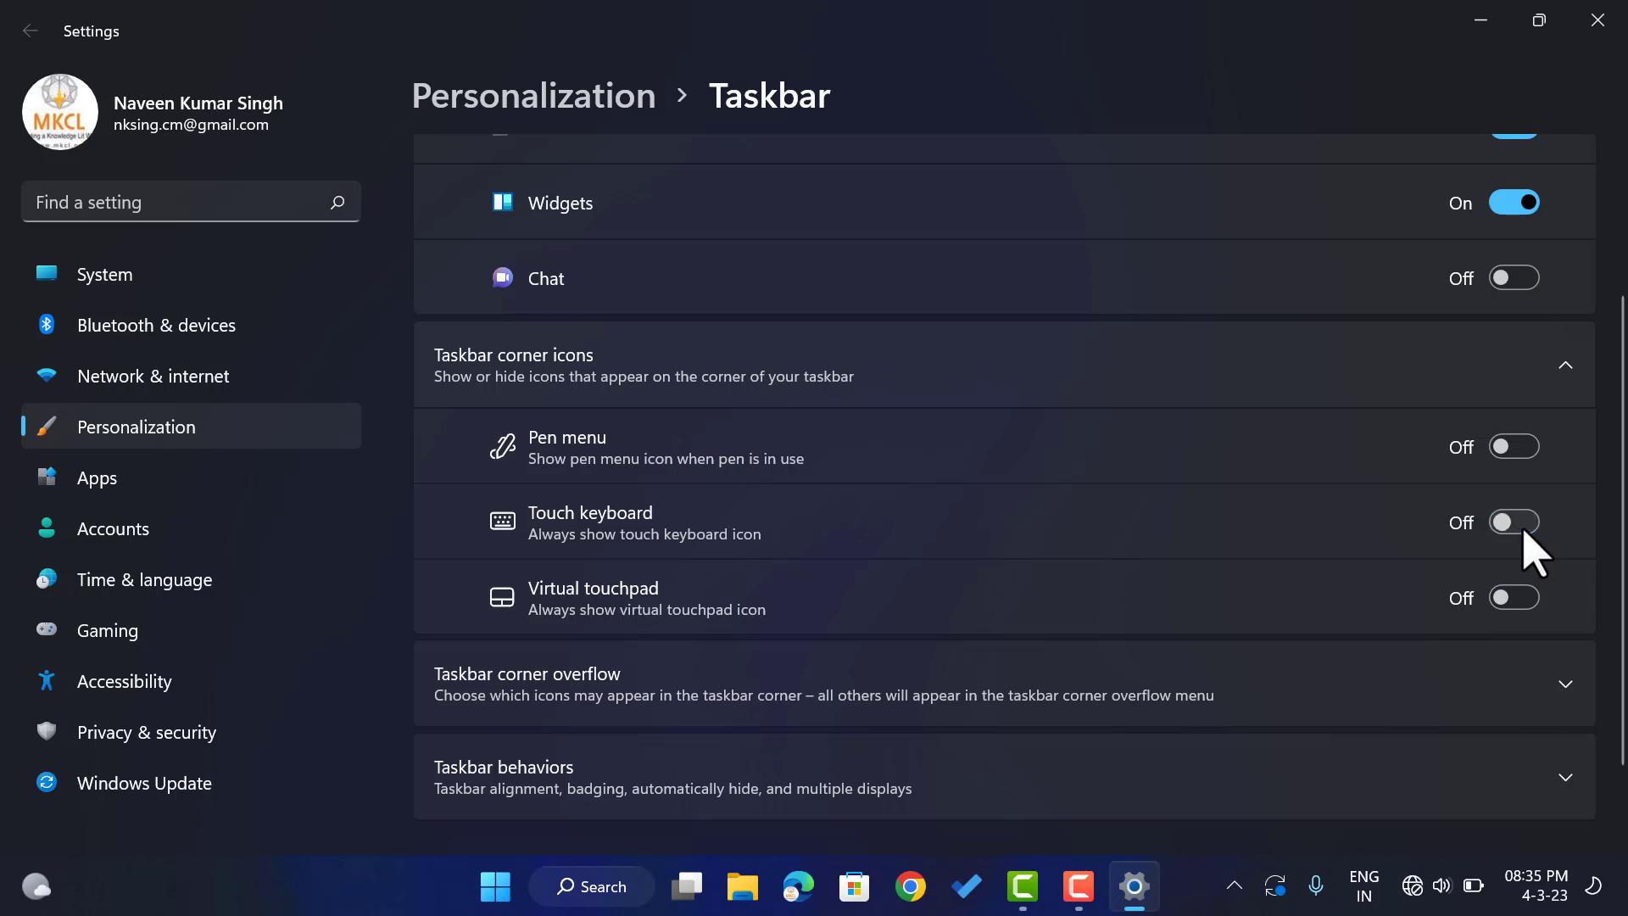
{"action": "left_click", "coordinate": [1524, 532]}
{"action": "left_click", "coordinate": [1524, 531]}
Turn on the Virtual touchpad corner icon and open the virtual touchpad from the taskbar.
{"action": "scroll", "coordinate": [611, 593], "scroll_direction": "down", "scroll_amount": 2}
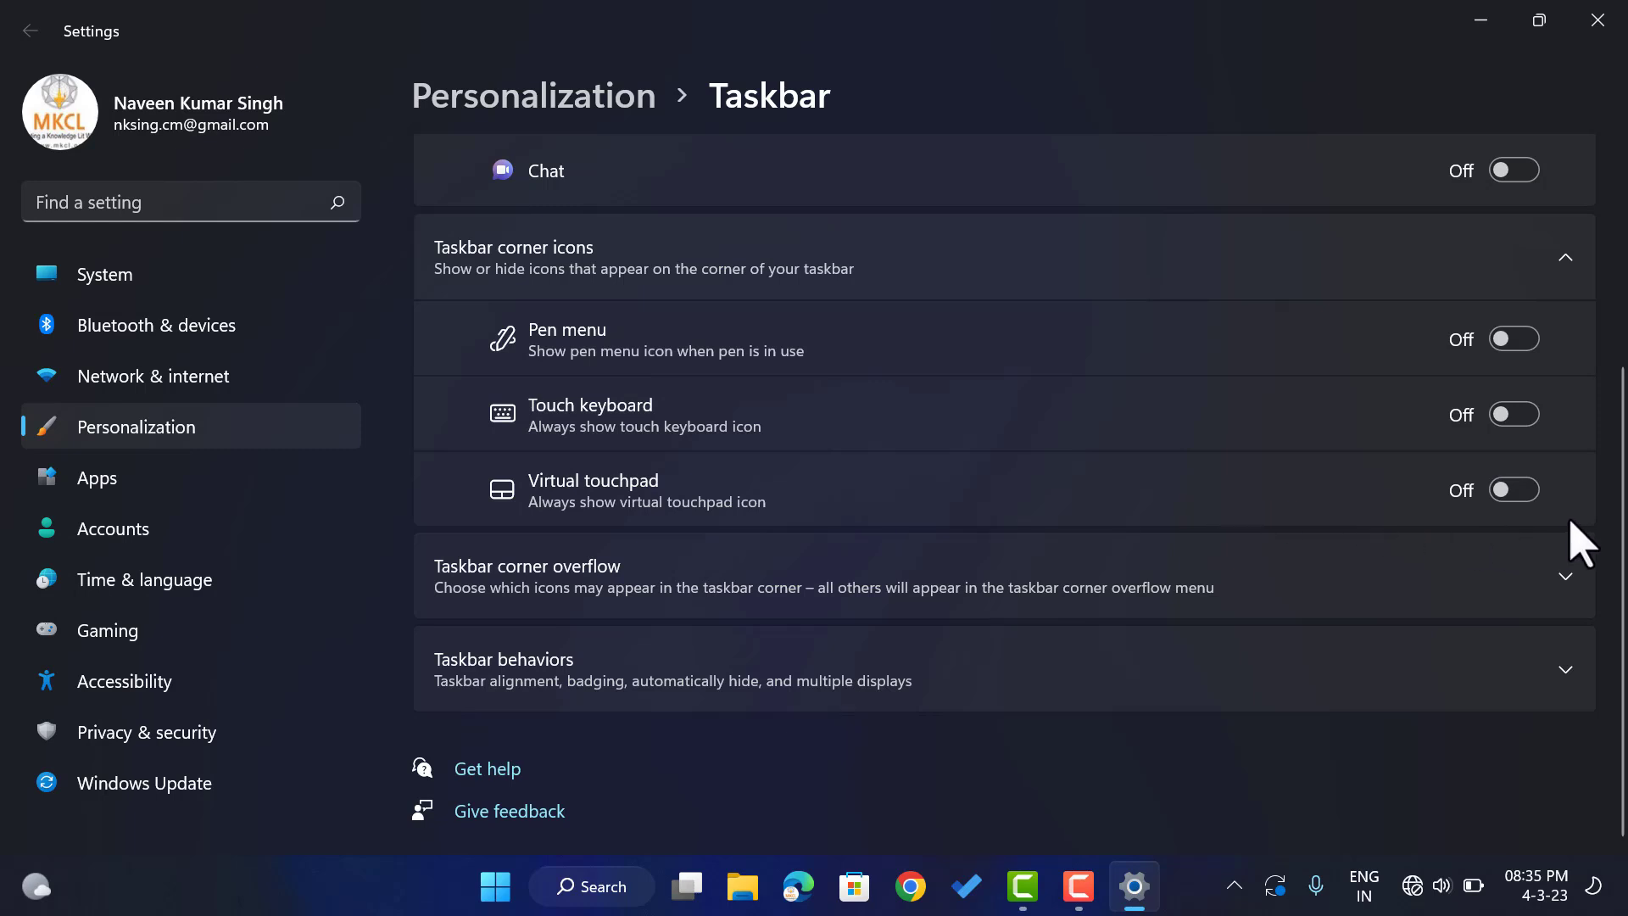
{"action": "left_click", "coordinate": [1499, 500]}
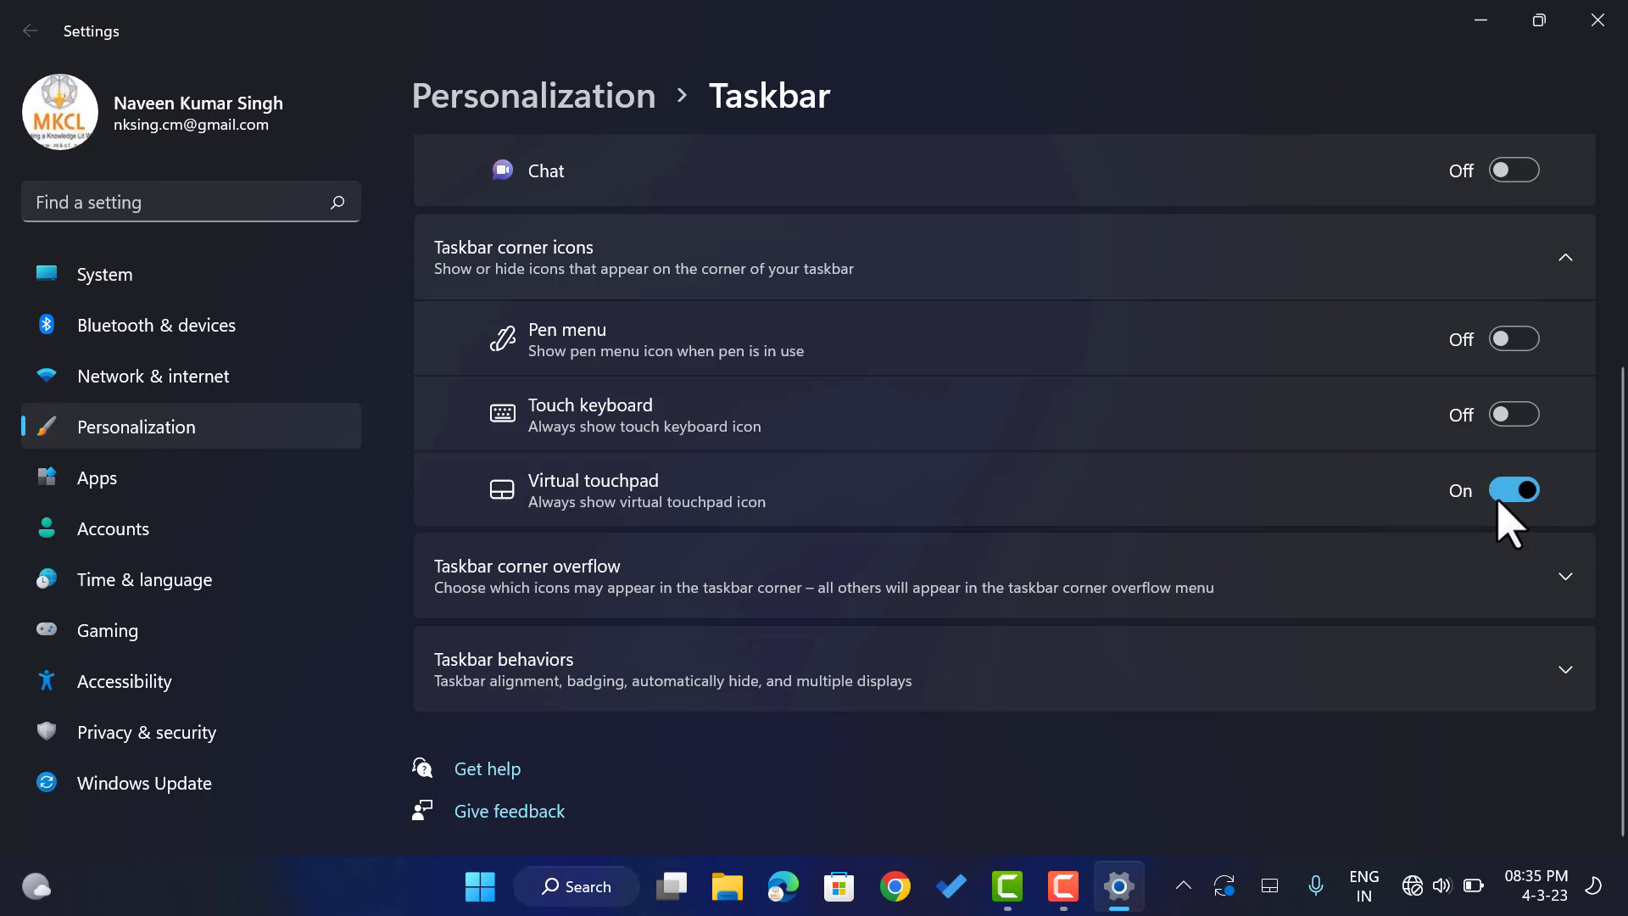
{"action": "left_click", "coordinate": [1270, 886]}
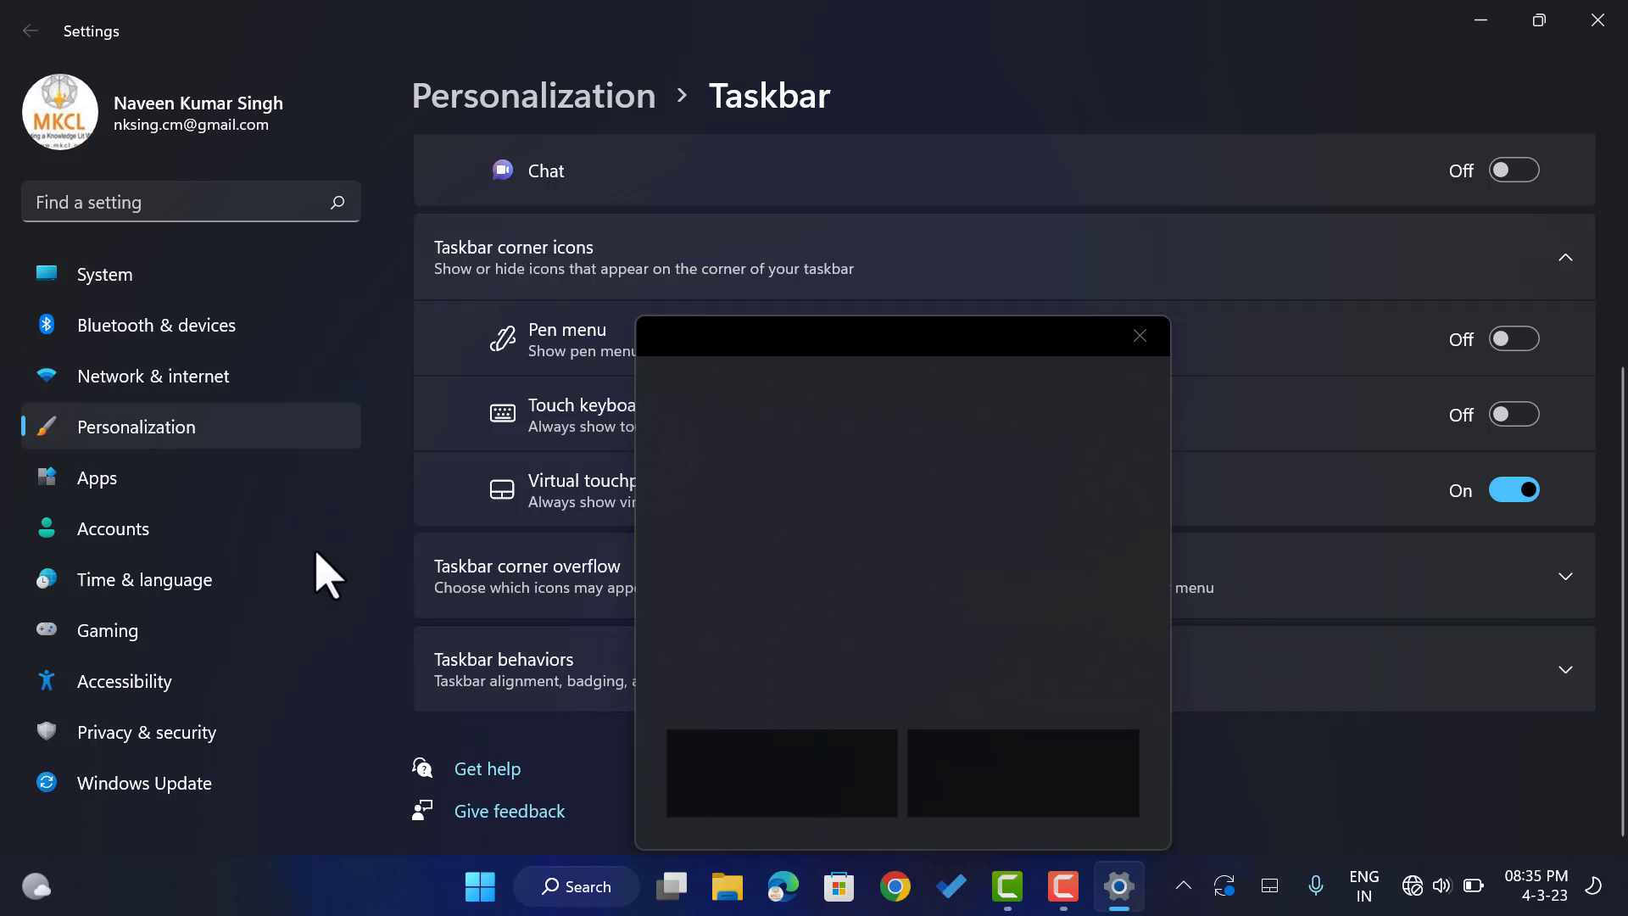
Visit the Bluetooth & devices settings, return to the Taskbar settings and close the virtual touchpad.
{"action": "left_click", "coordinate": [213, 343]}
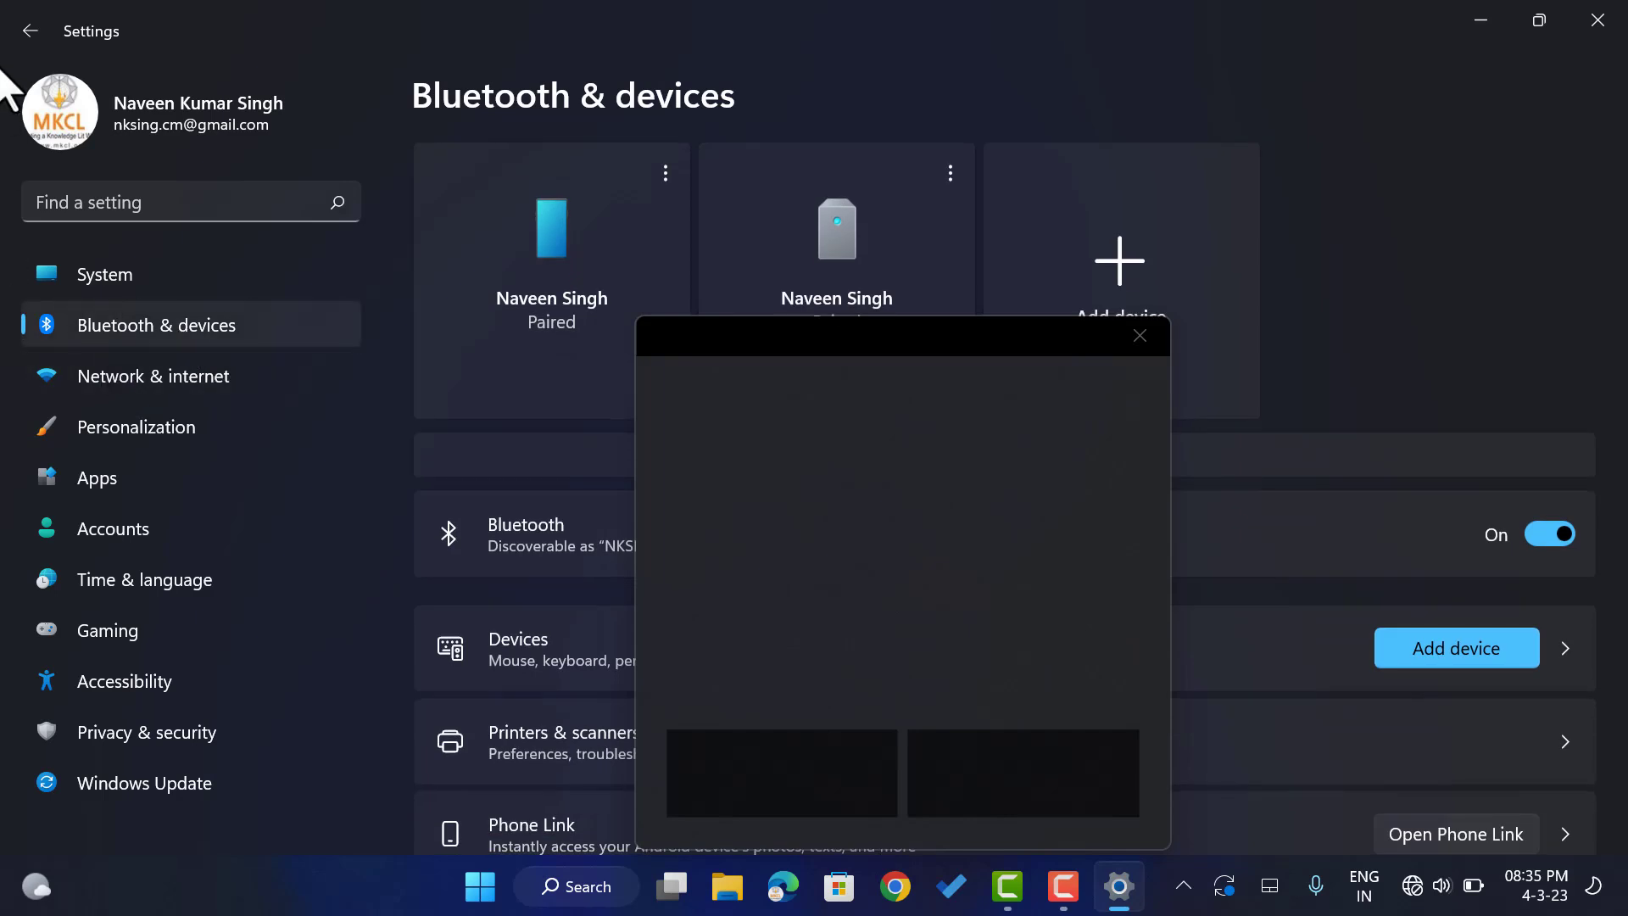
{"action": "left_click", "coordinate": [34, 31]}
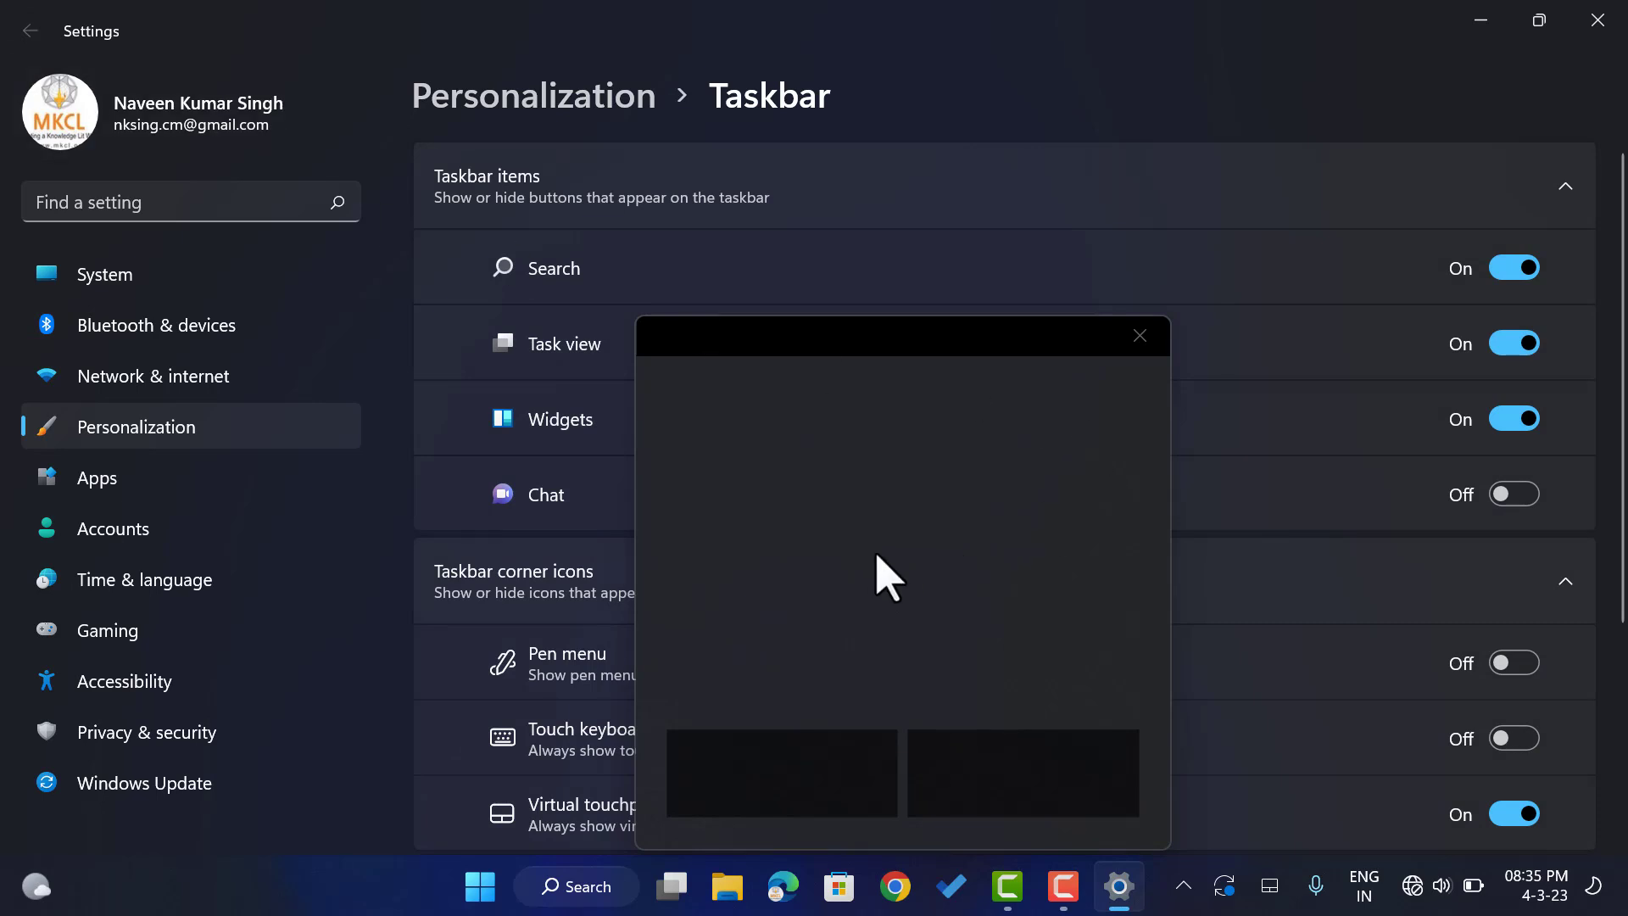
{"action": "left_click", "coordinate": [1139, 336]}
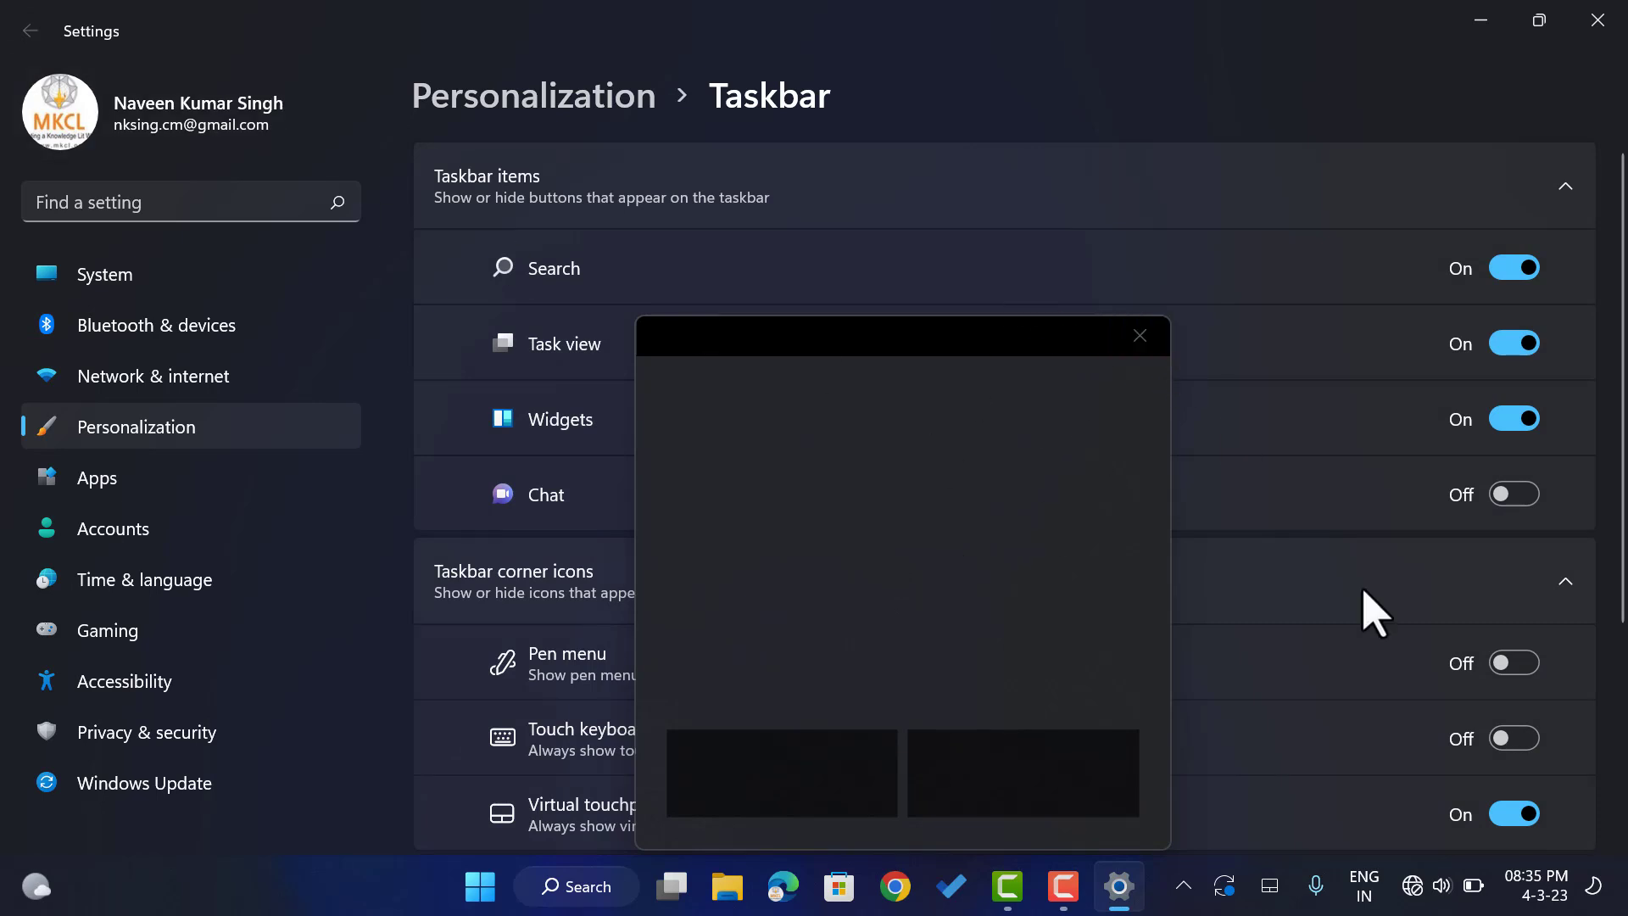
{"action": "scroll", "coordinate": [1062, 648], "scroll_direction": "down", "scroll_amount": 1}
{"action": "scroll", "coordinate": [1062, 648], "scroll_direction": "down", "scroll_amount": 3}
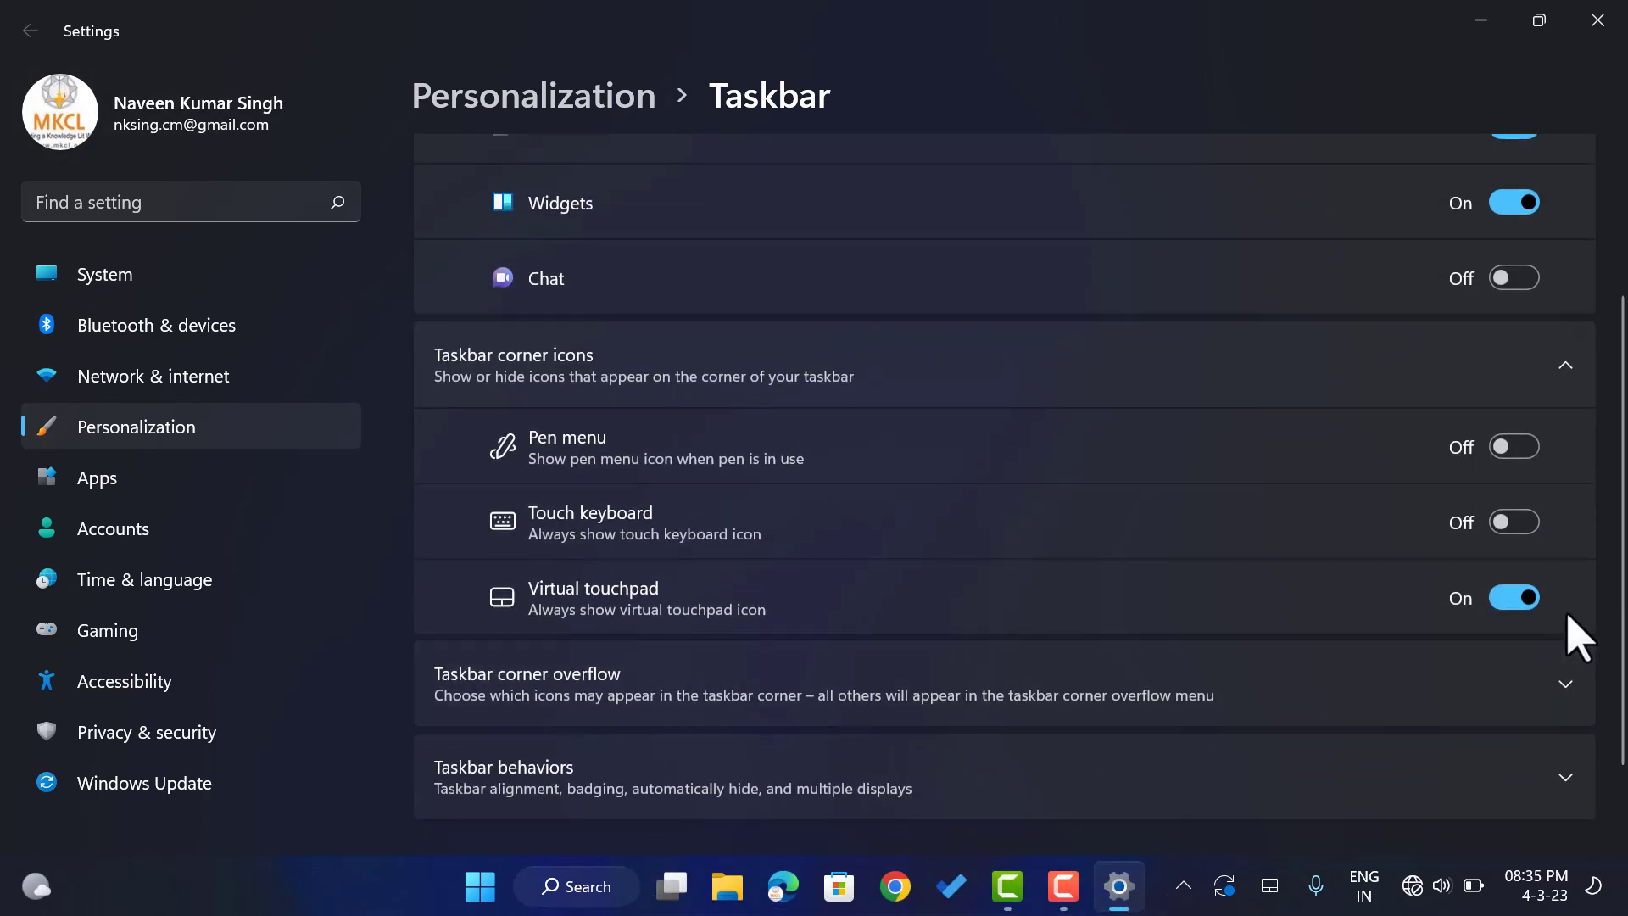
Turn off the Virtual touchpad corner icon and collapse the Taskbar items and Taskbar corner icons sections.
{"action": "left_click", "coordinate": [1518, 598]}
{"action": "scroll", "coordinate": [1301, 563], "scroll_direction": "down", "scroll_amount": 2}
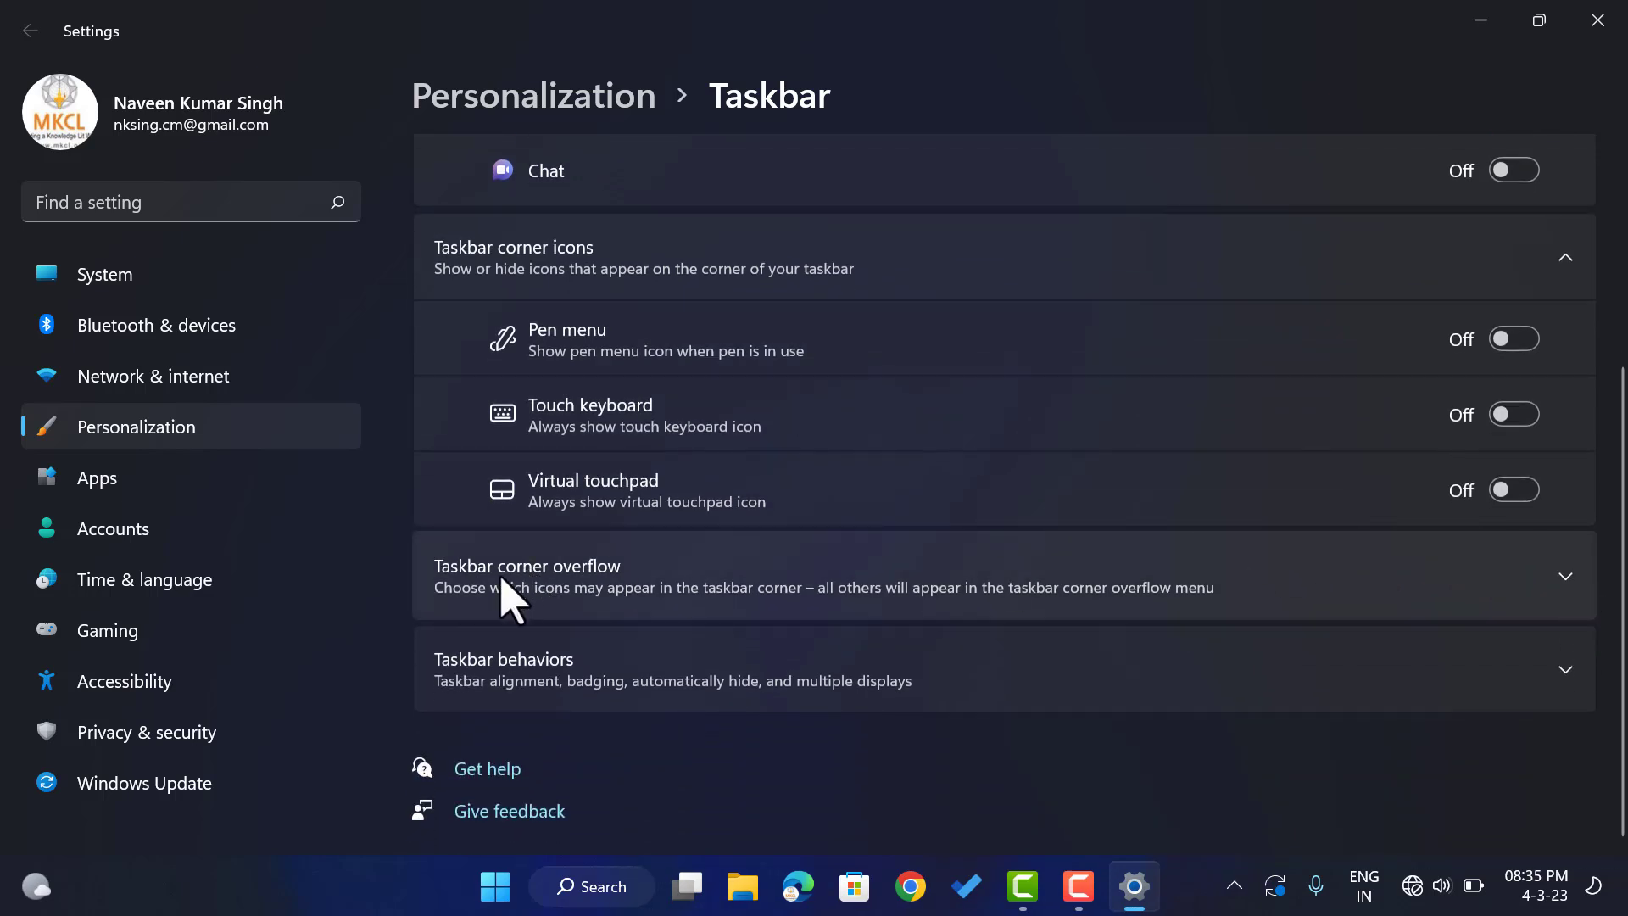
{"action": "scroll", "coordinate": [679, 617], "scroll_direction": "up", "scroll_amount": 4}
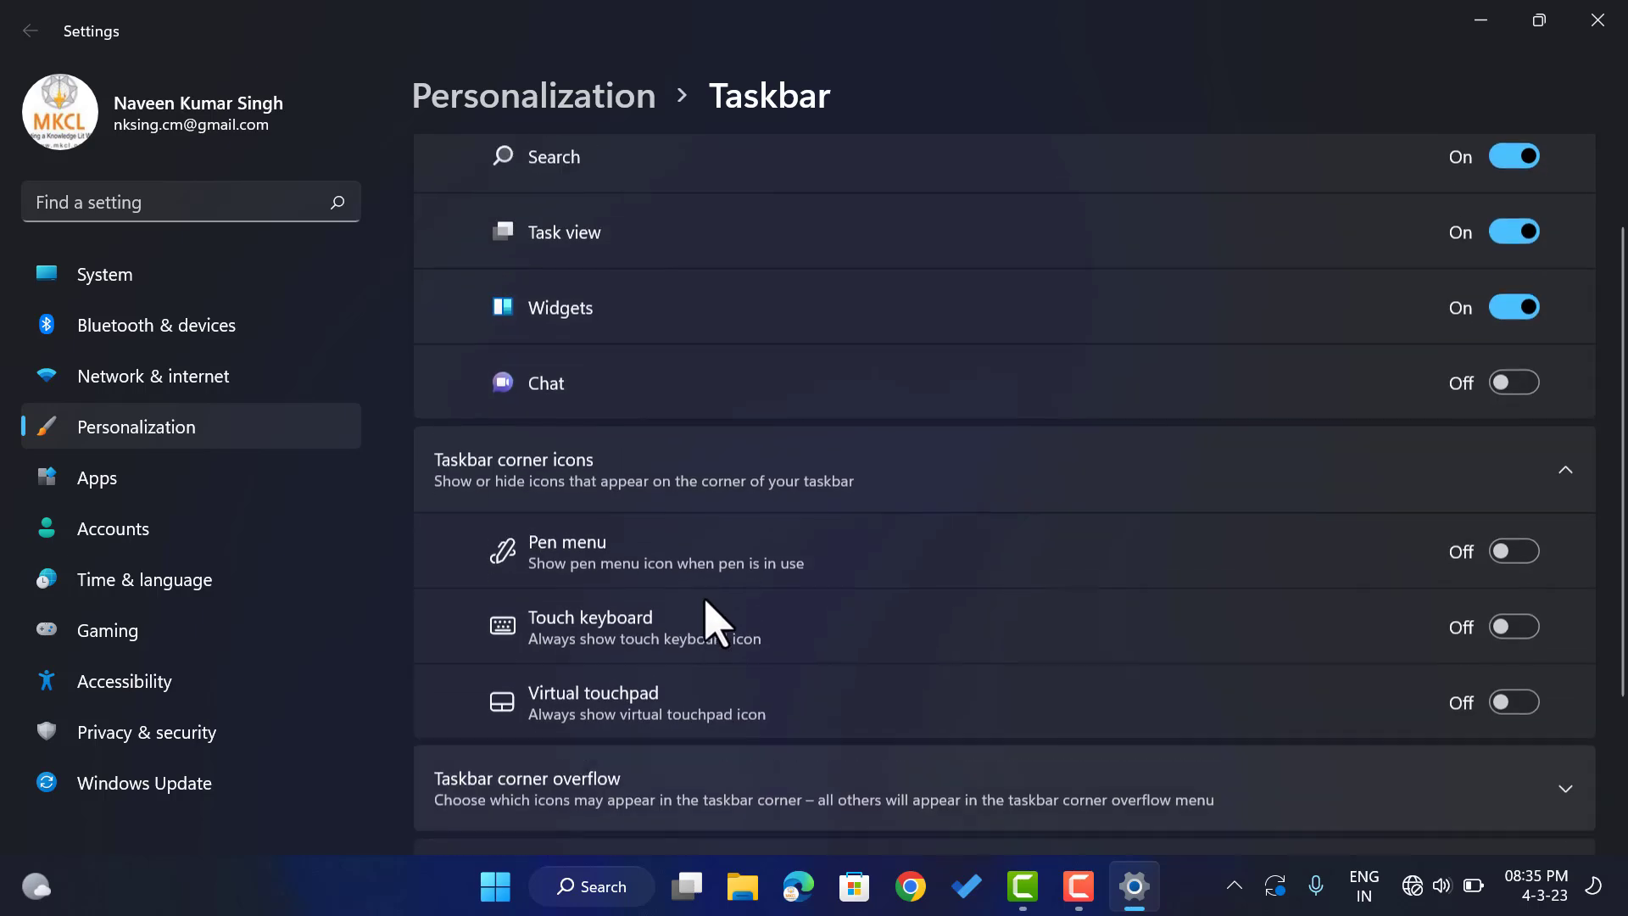
{"action": "left_click", "coordinate": [1585, 212]}
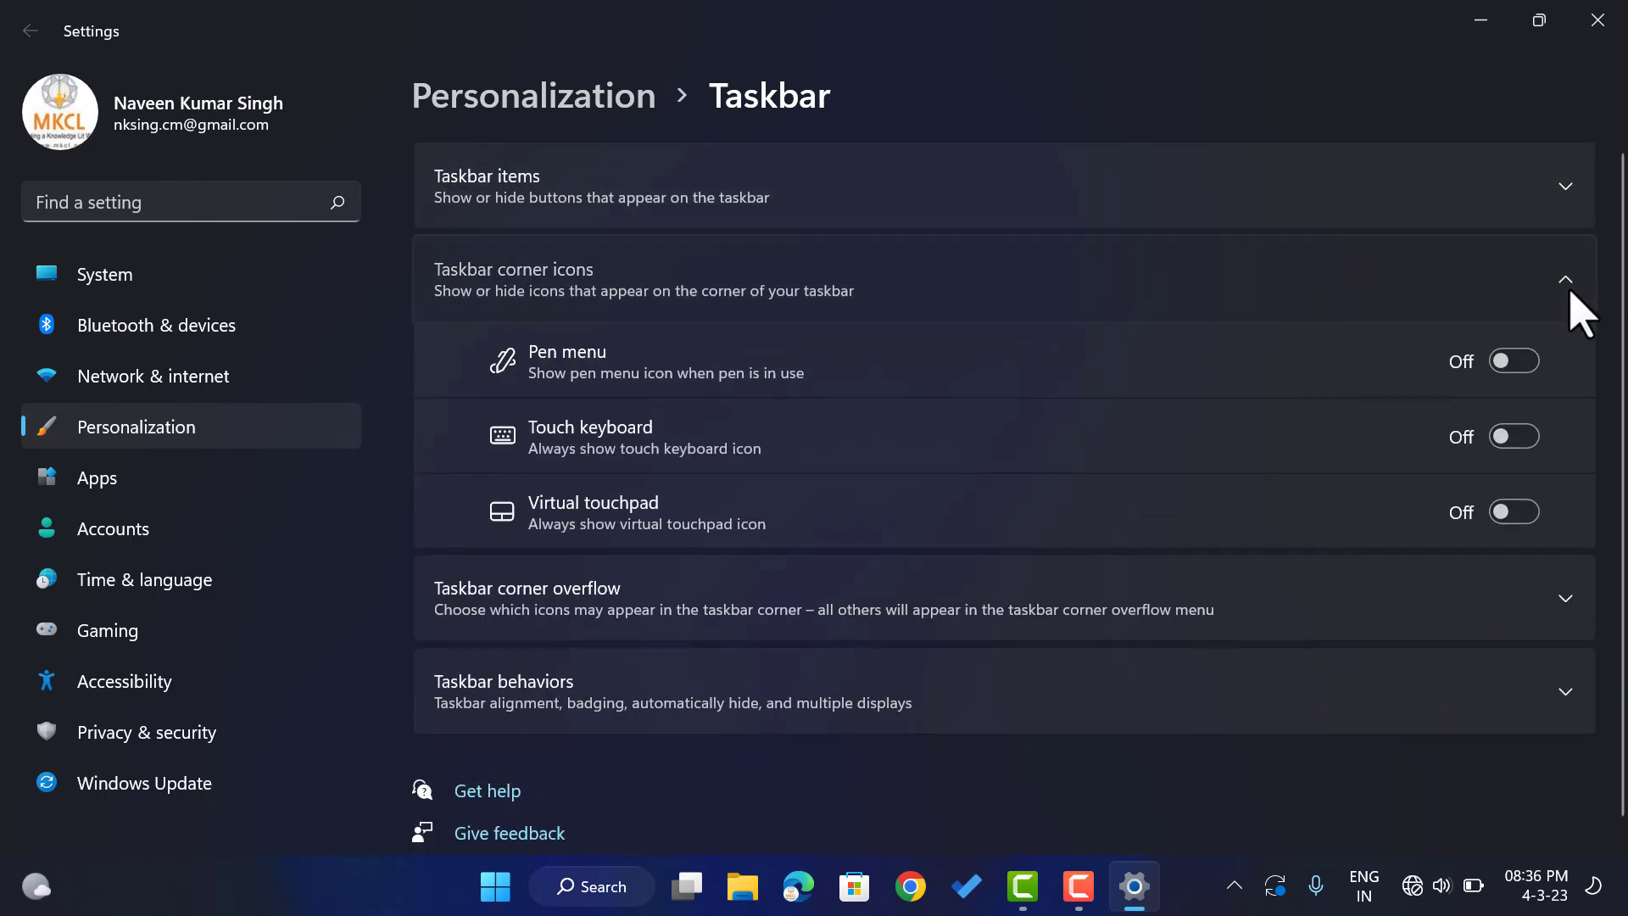
{"action": "left_click", "coordinate": [1581, 305]}
Expand the Taskbar corner overflow section and switch the AnyDesk icon on and back off.
{"action": "left_click", "coordinate": [1579, 400]}
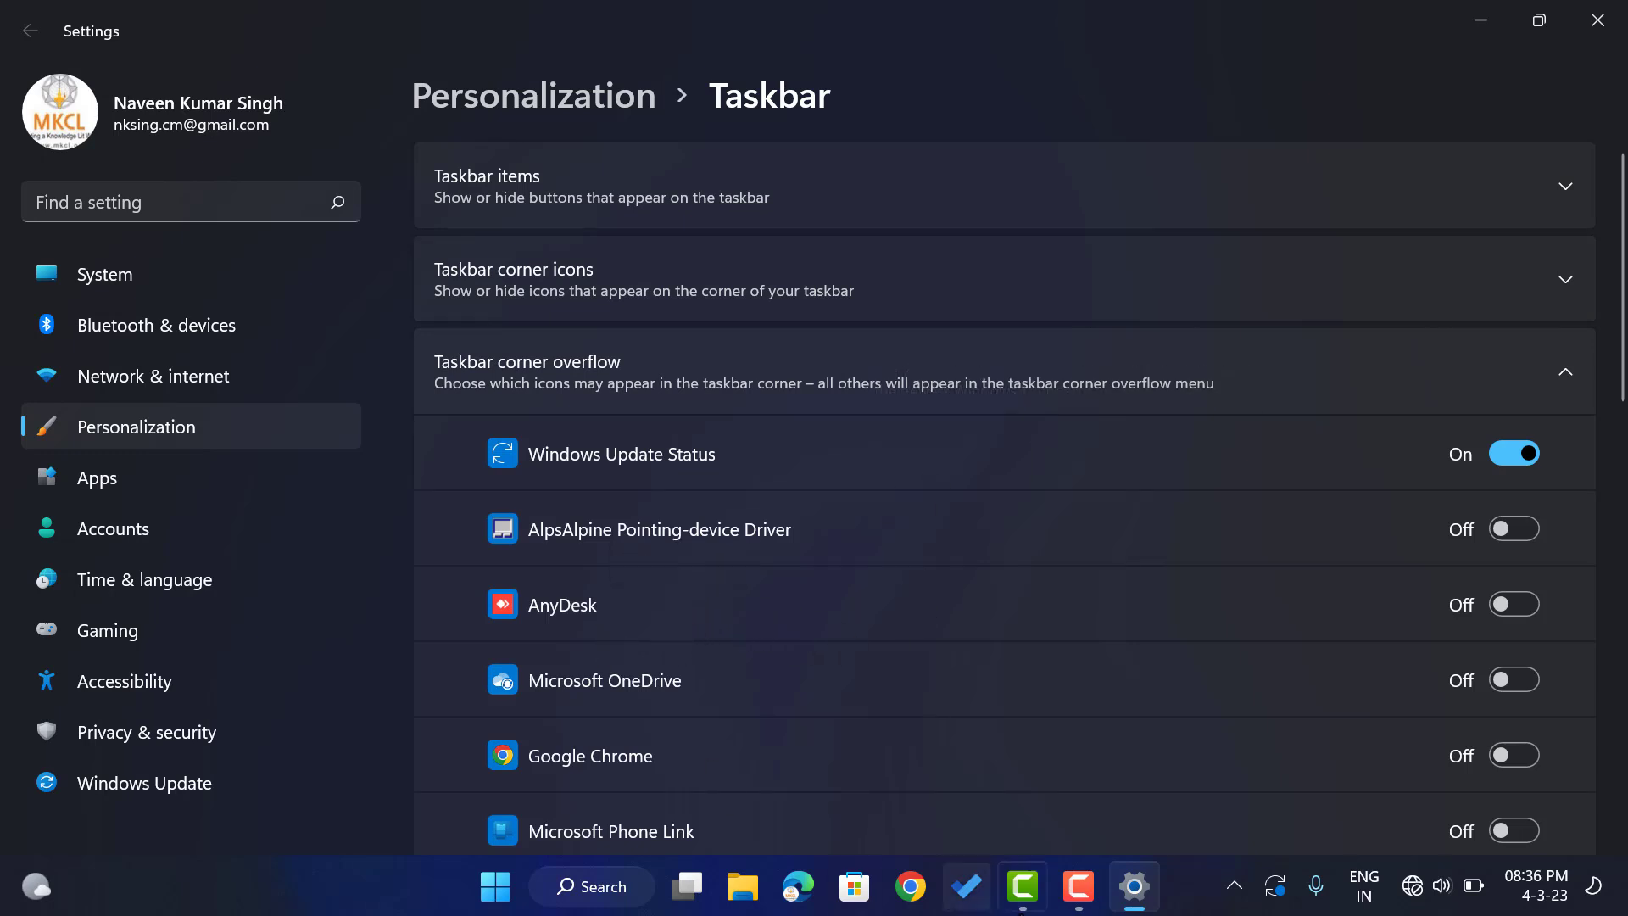
{"action": "scroll", "coordinate": [980, 658], "scroll_direction": "down", "scroll_amount": 2}
{"action": "scroll", "coordinate": [1026, 636], "scroll_direction": "up", "scroll_amount": 1}
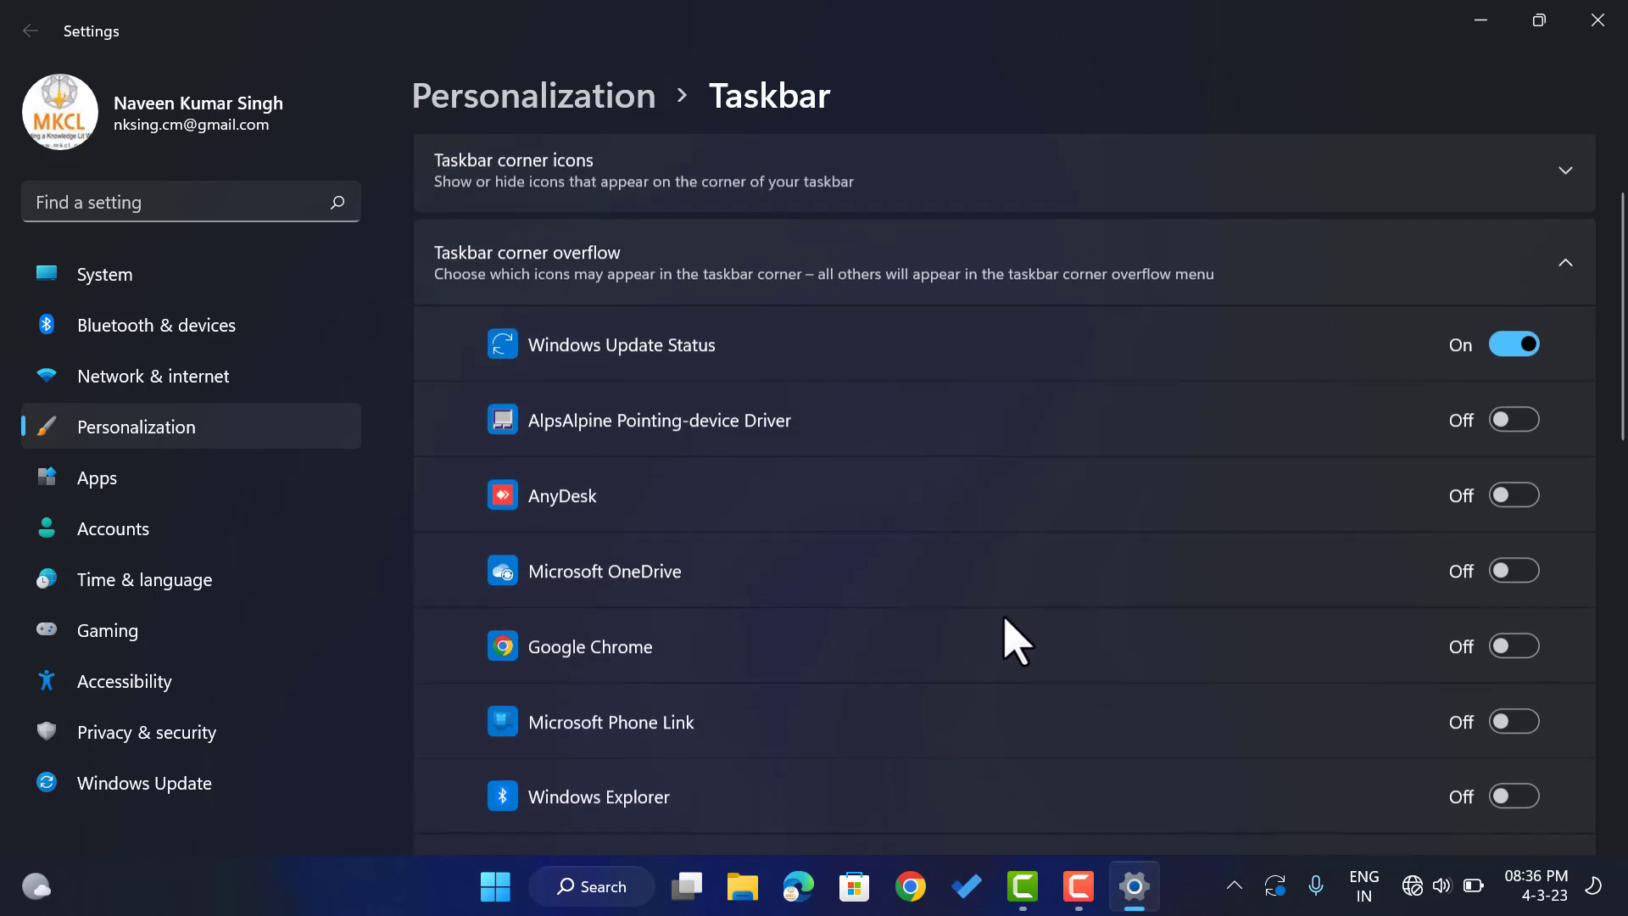
{"action": "left_click", "coordinate": [1514, 498]}
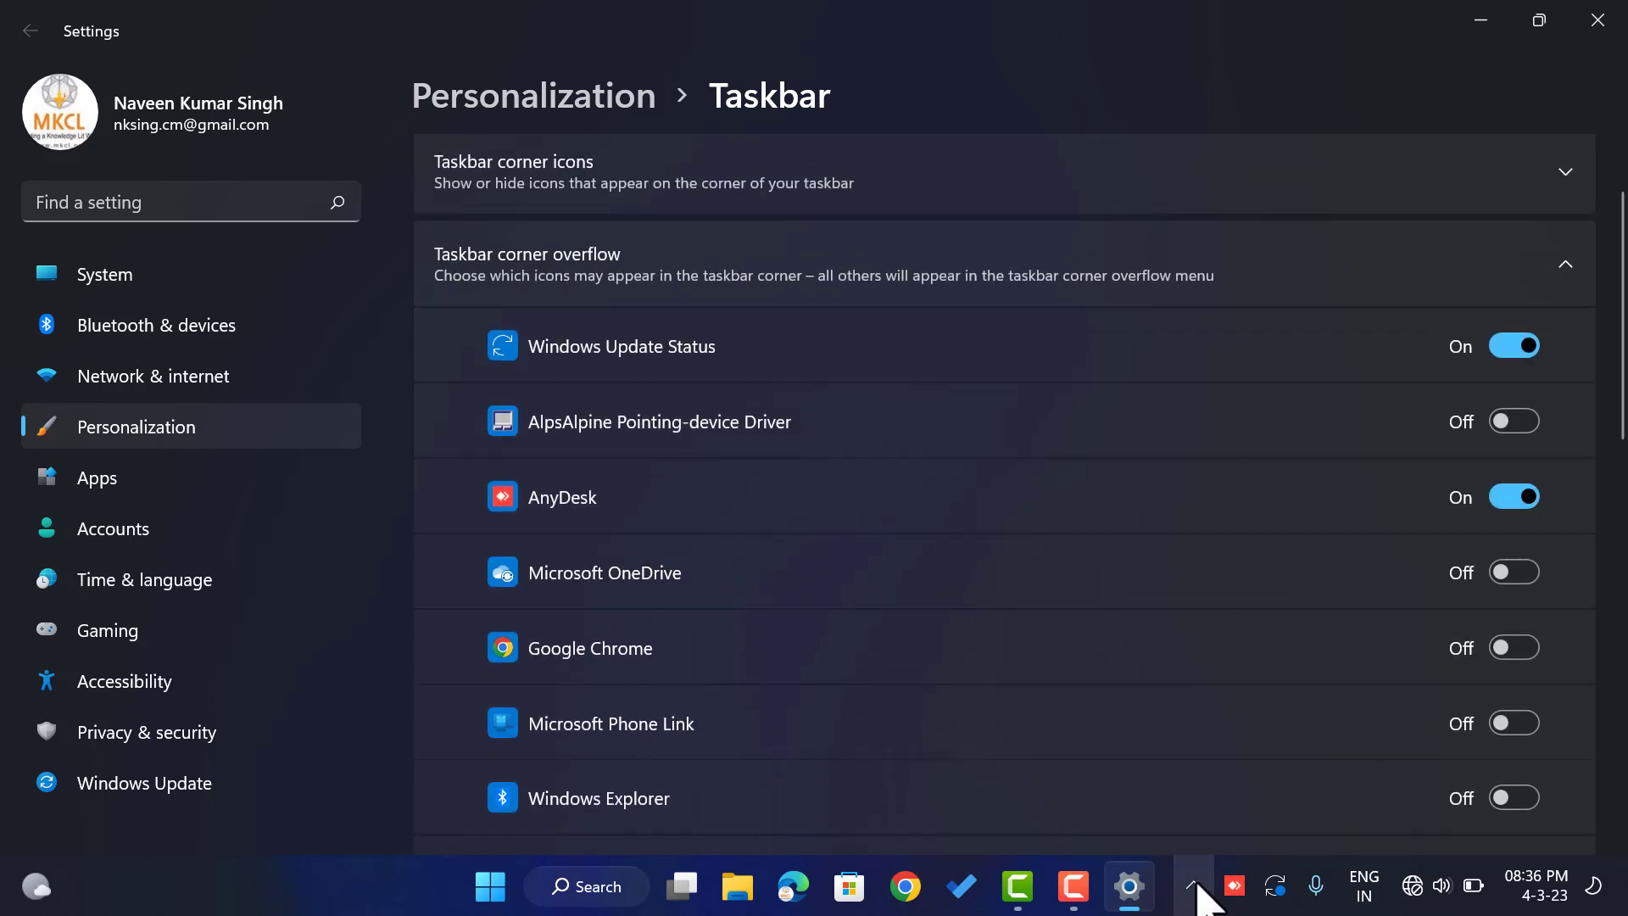
{"action": "left_click", "coordinate": [1511, 499]}
Expand the Taskbar behaviors section and turn on automatic hiding of the taskbar.
{"action": "scroll", "coordinate": [1294, 473], "scroll_direction": "down", "scroll_amount": 10}
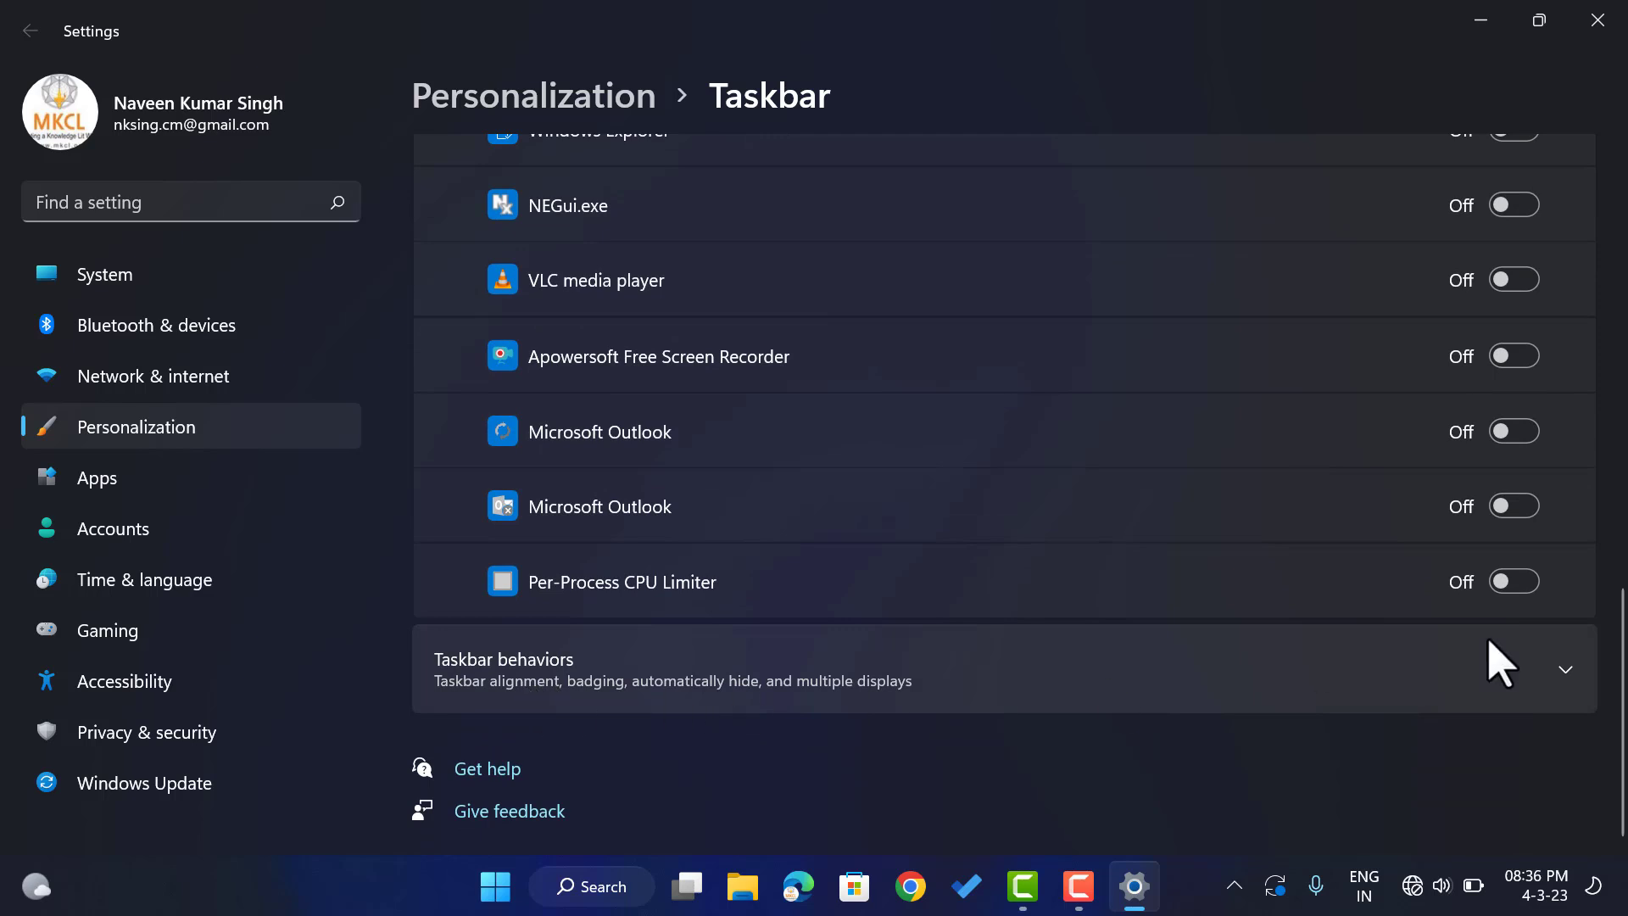
{"action": "left_click", "coordinate": [1577, 690]}
{"action": "scroll", "coordinate": [1399, 644], "scroll_direction": "down", "scroll_amount": 5}
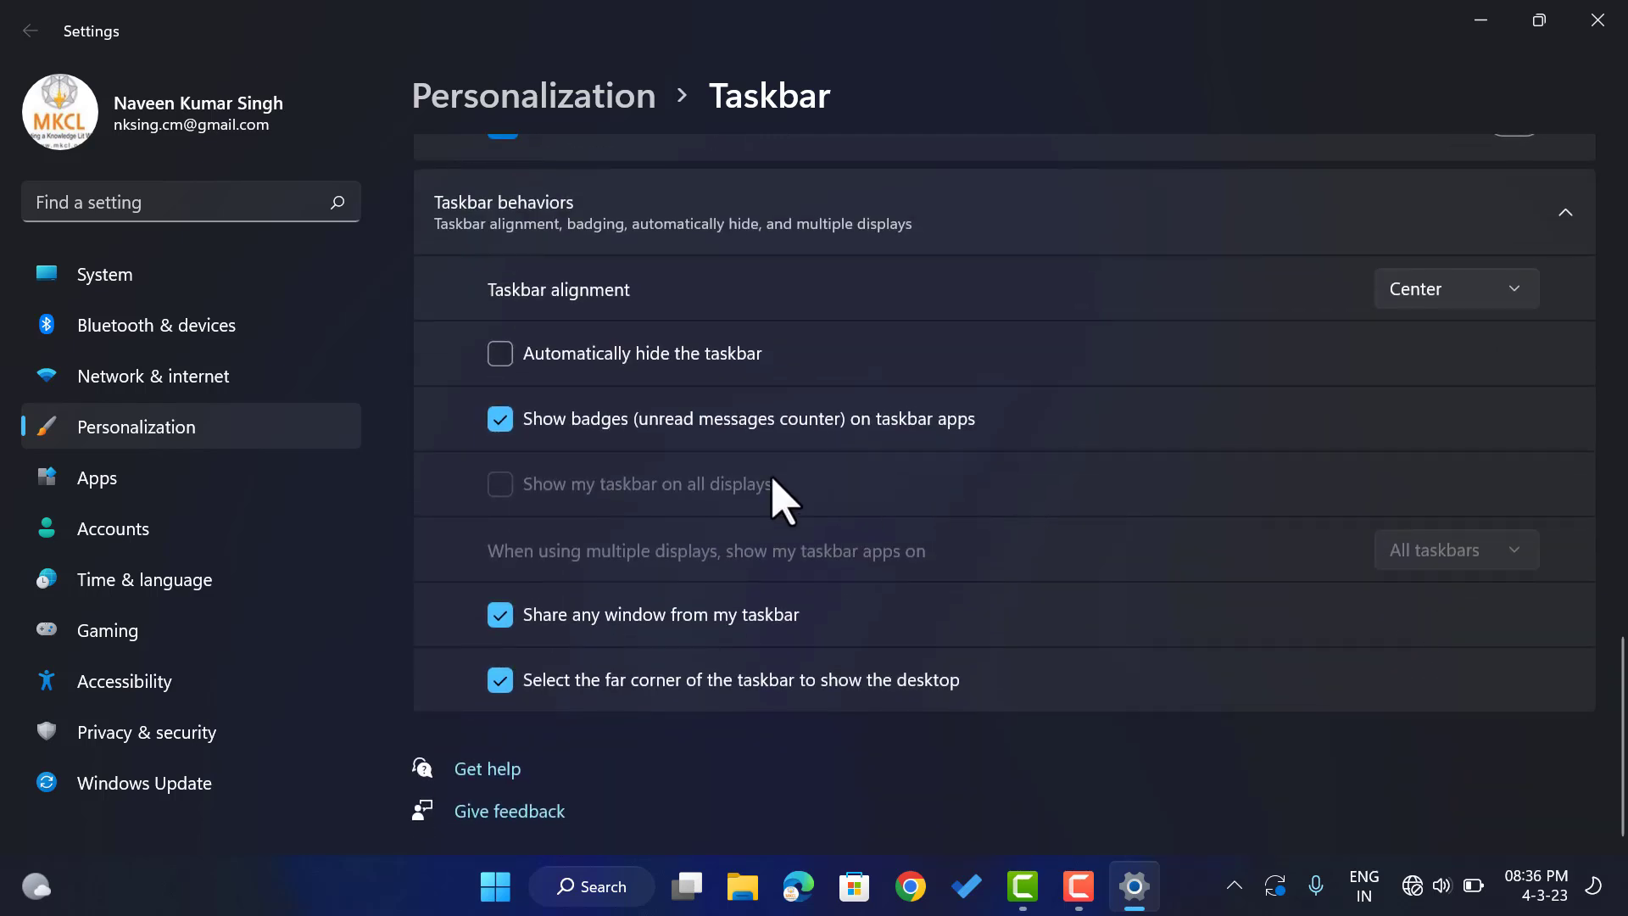
{"action": "left_click", "coordinate": [509, 363]}
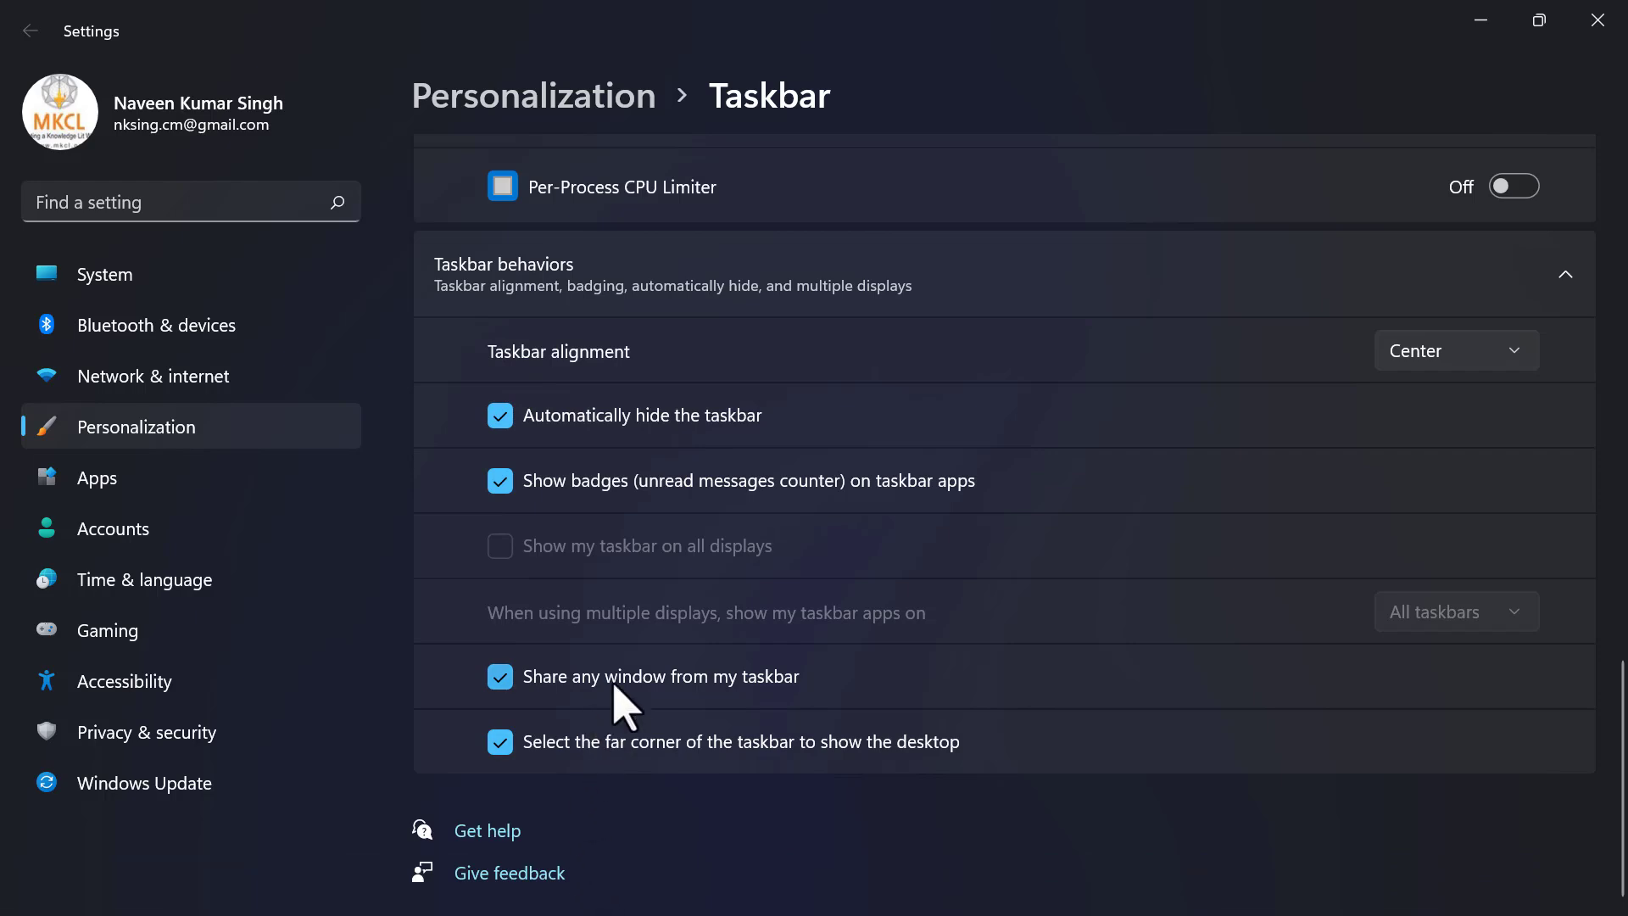
Minimize Settings to reveal the auto-hidden taskbar on the desktop, then reopen Settings and turn automatic hiding off.
{"action": "left_click", "coordinate": [1494, 32]}
{"action": "mouse_move", "coordinate": [585, 848]}
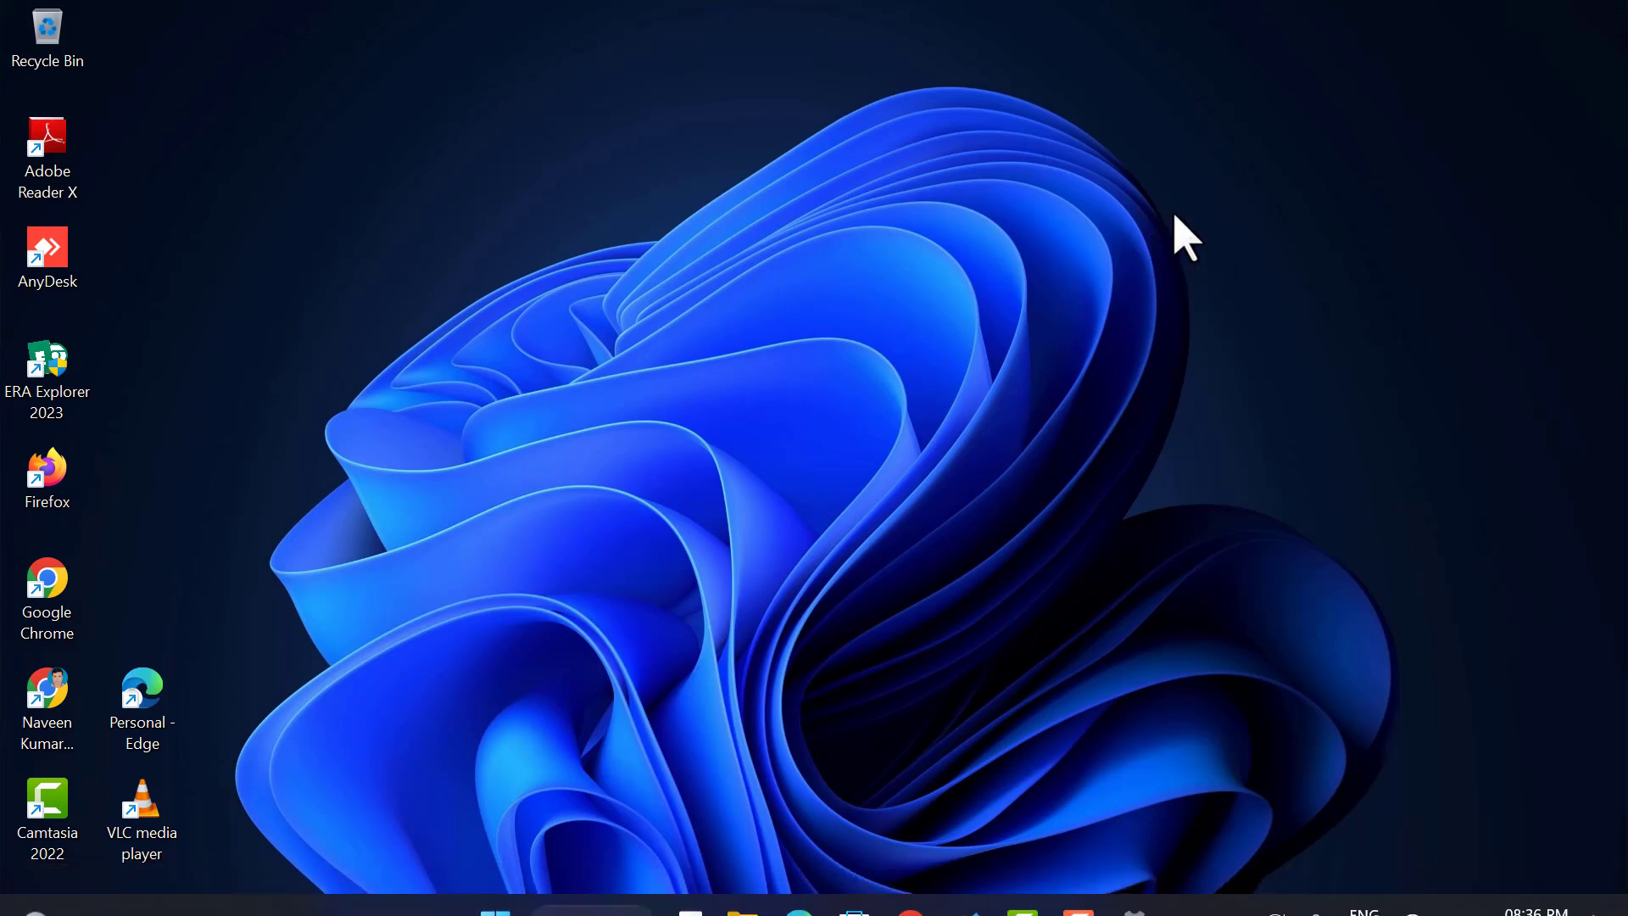
{"action": "left_click", "coordinate": [1137, 885]}
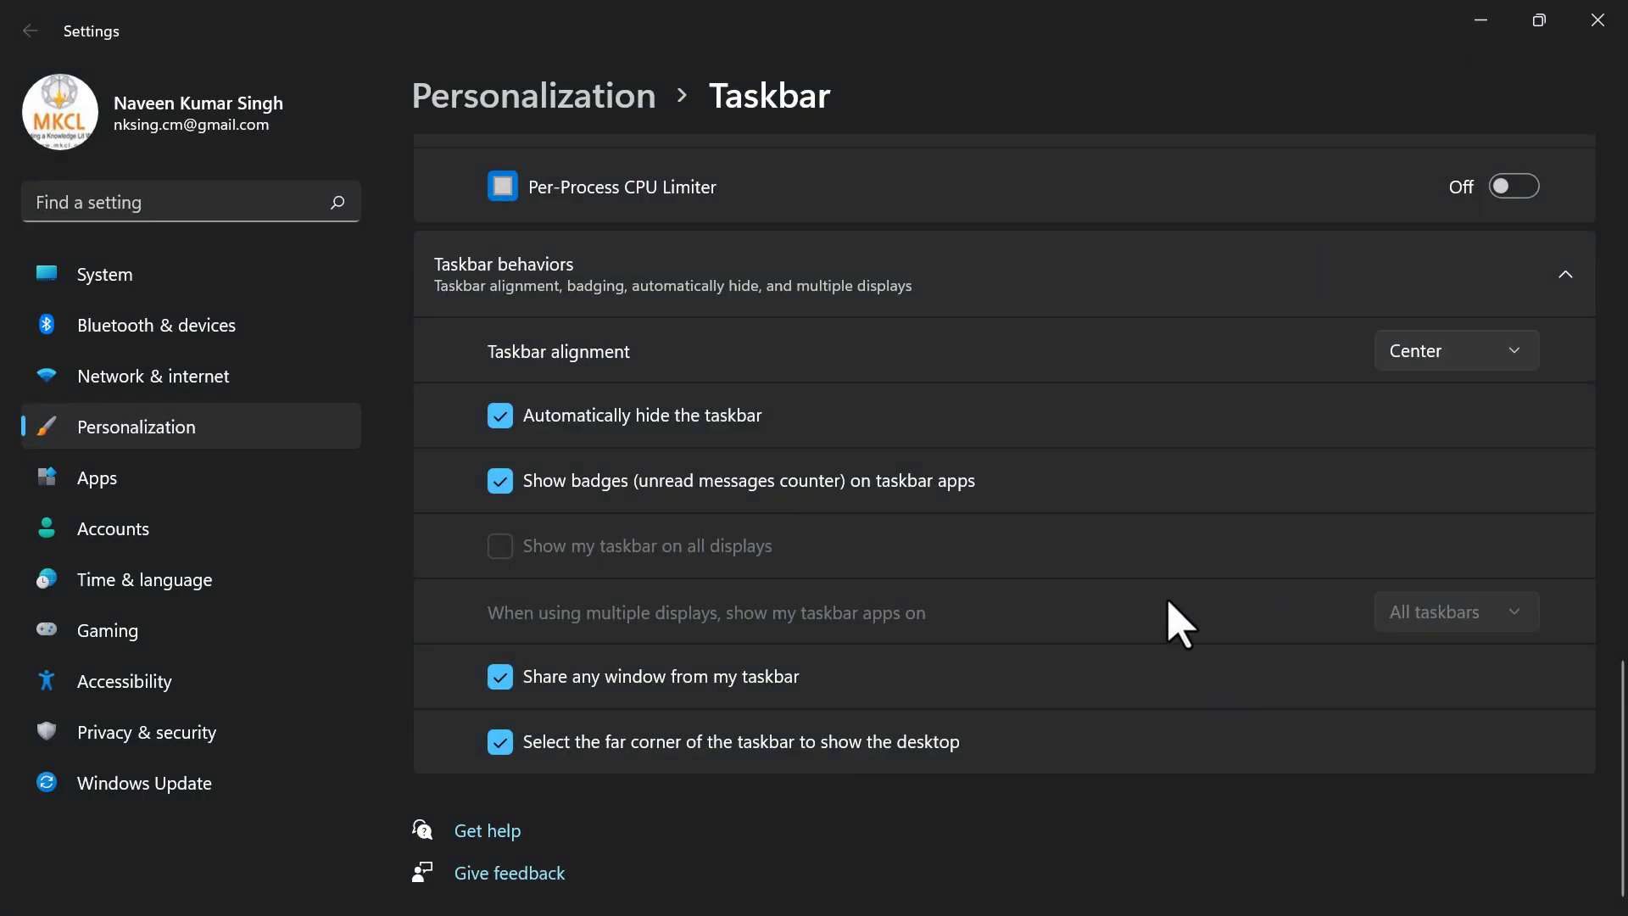
{"action": "left_click", "coordinate": [513, 417]}
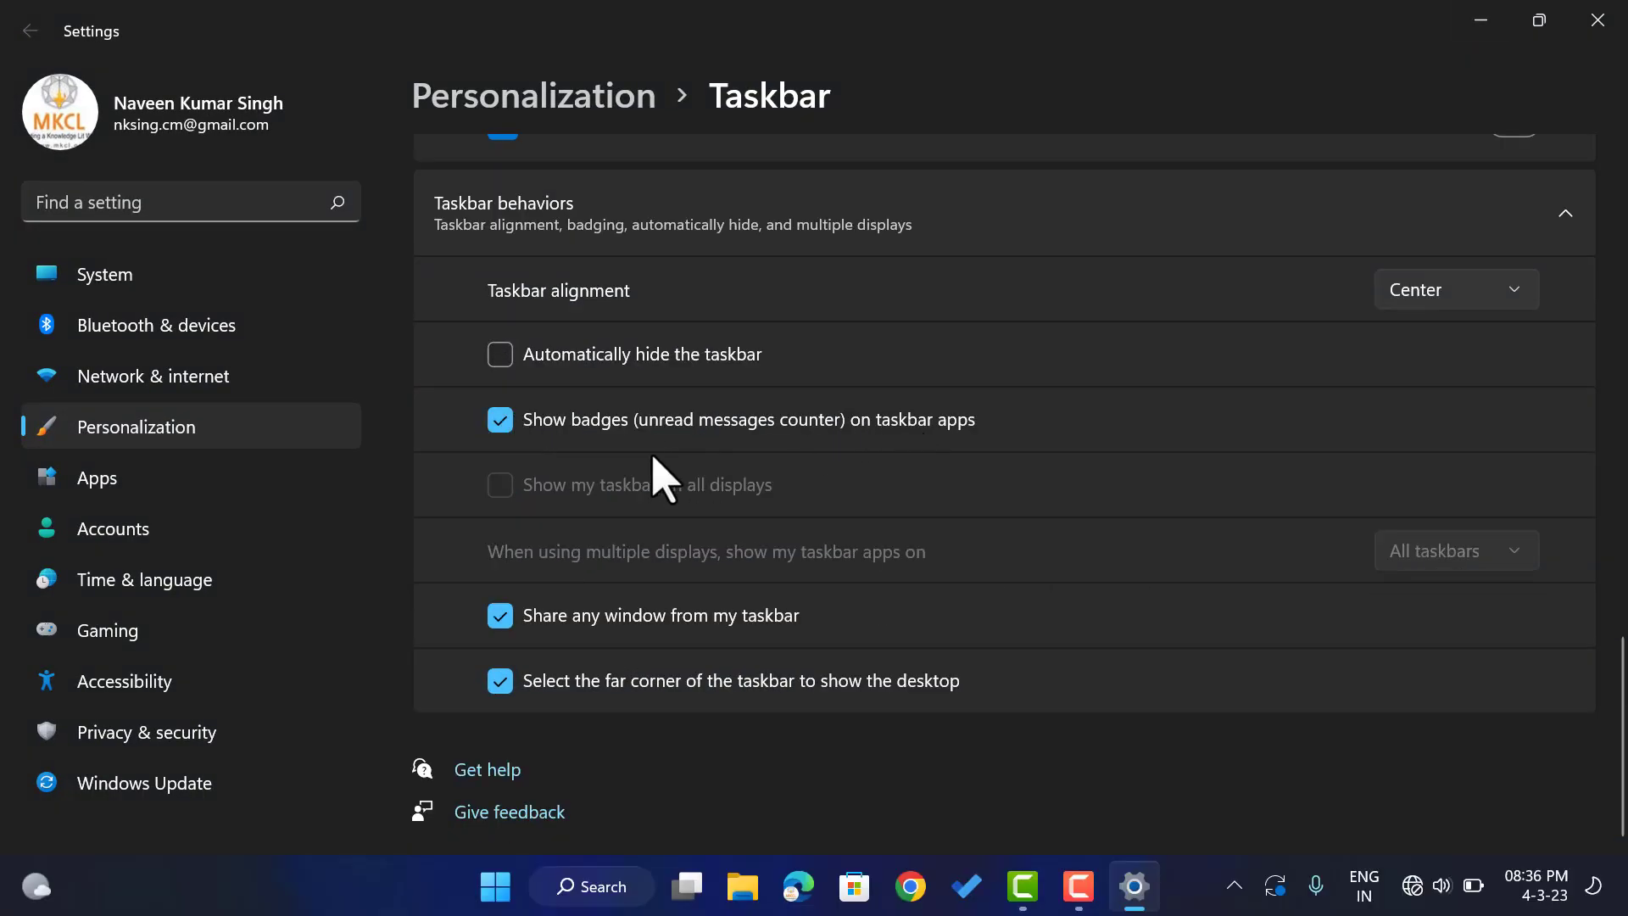
Toggle the taskbar badges, window sharing and far-corner show-desktop options off and back on.
{"action": "left_click", "coordinate": [500, 418]}
{"action": "left_click", "coordinate": [500, 419]}
{"action": "left_click", "coordinate": [500, 616]}
{"action": "left_click", "coordinate": [500, 616]}
{"action": "left_click", "coordinate": [501, 681]}
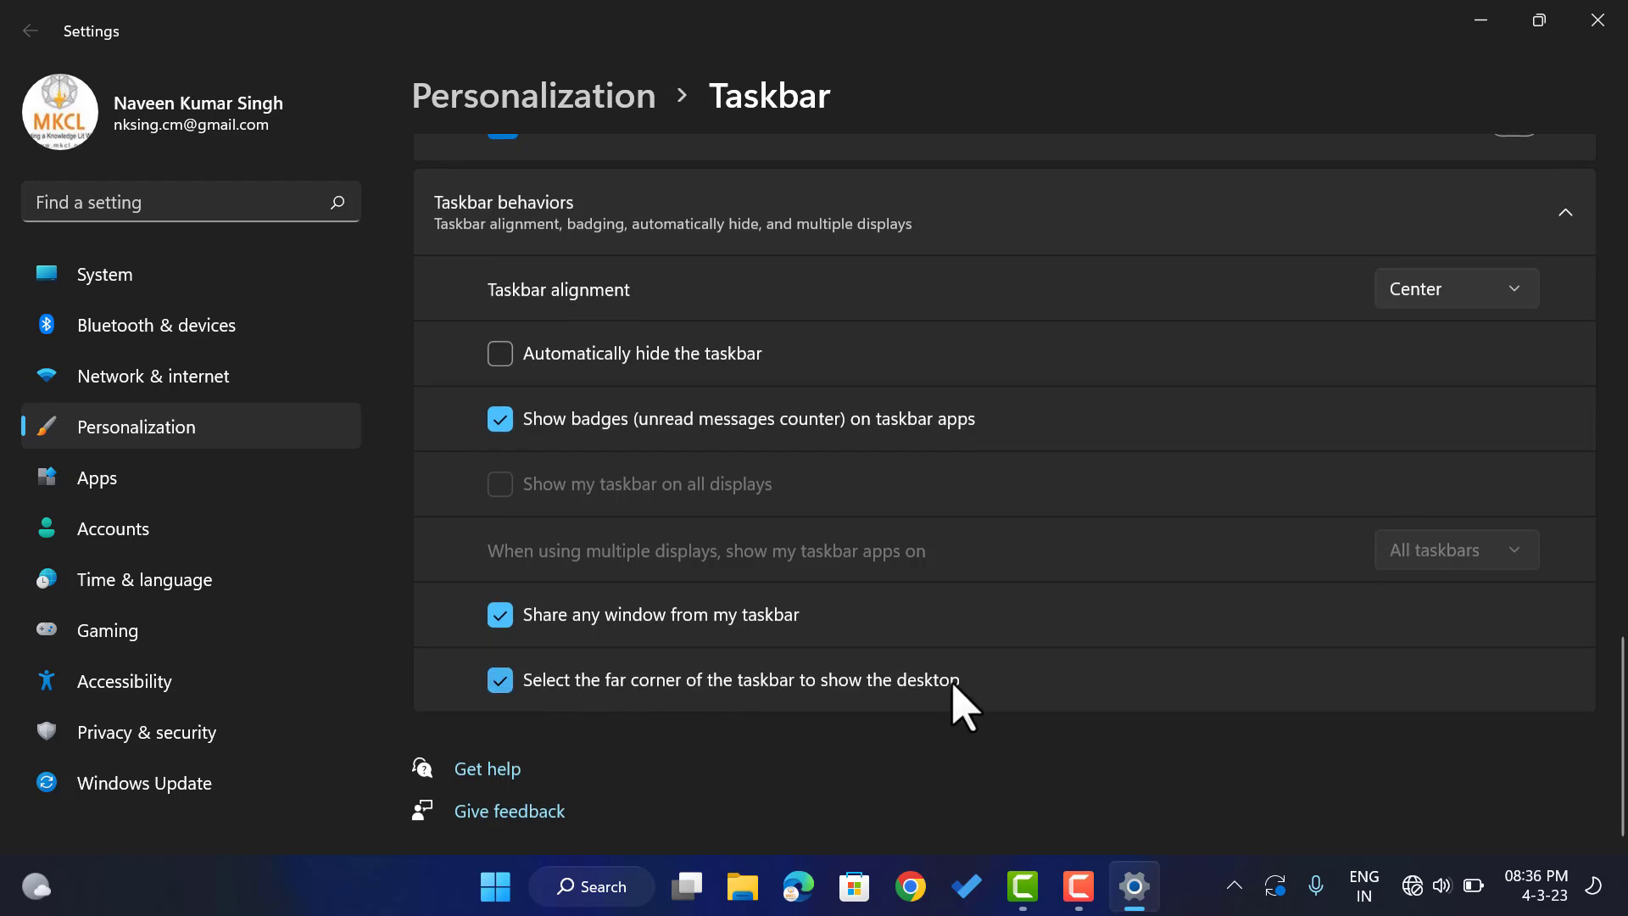
Collapse the Taskbar corner overflow section, keeping the Taskbar behaviors section expanded.
{"action": "scroll", "coordinate": [1101, 512], "scroll_direction": "up", "scroll_amount": 10}
{"action": "scroll", "coordinate": [1322, 470], "scroll_direction": "up", "scroll_amount": 4}
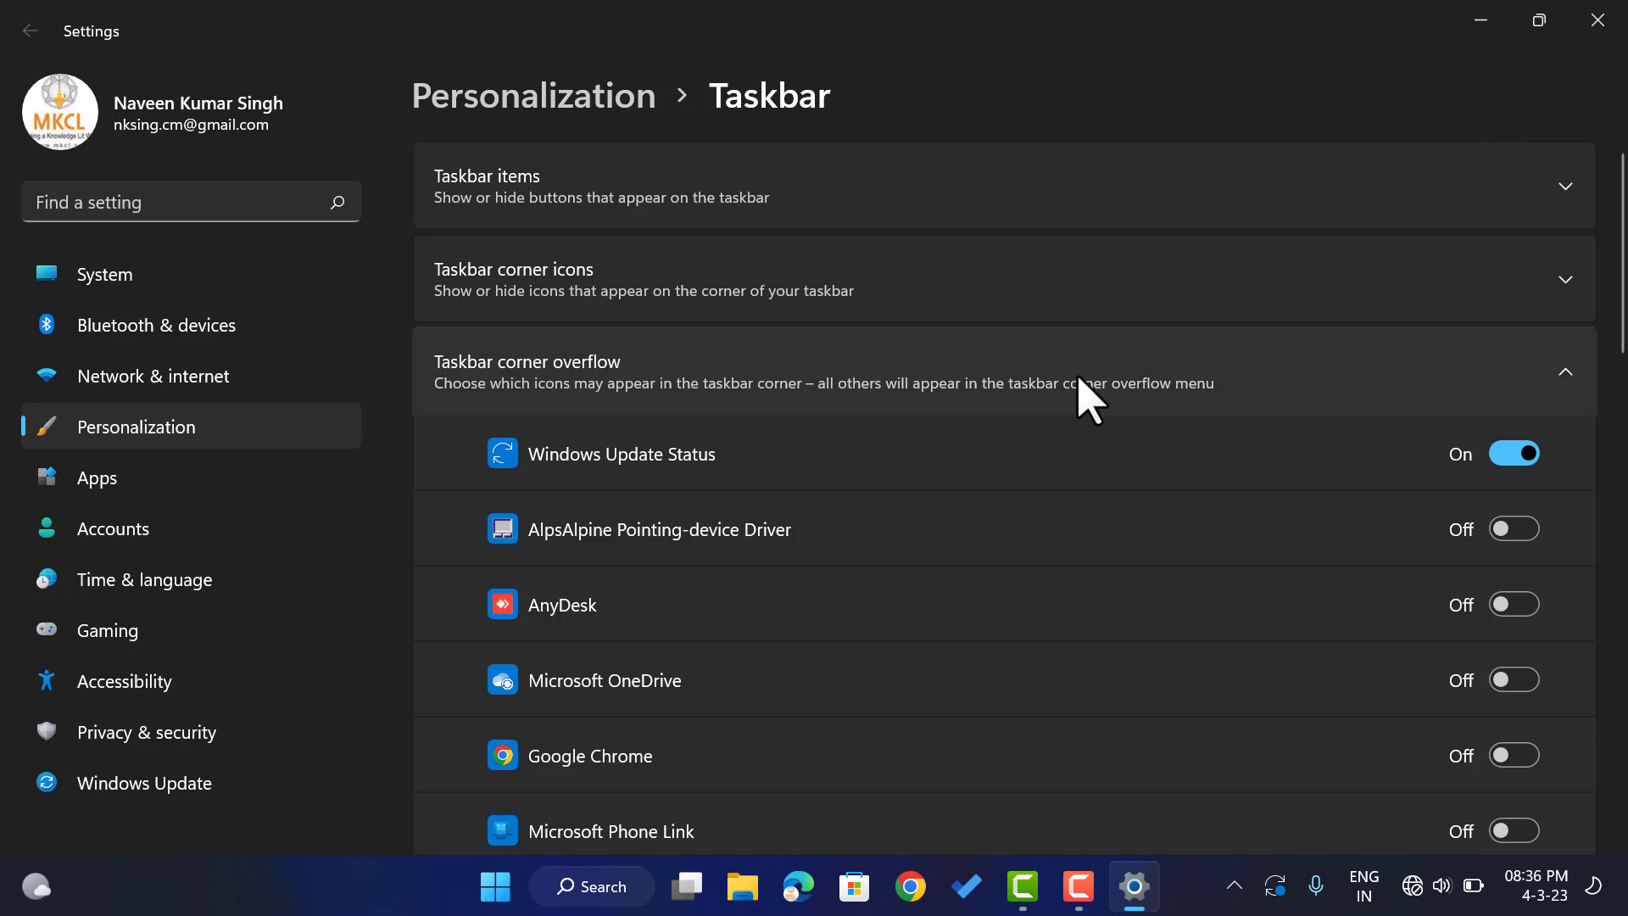
{"action": "left_click", "coordinate": [1570, 373]}
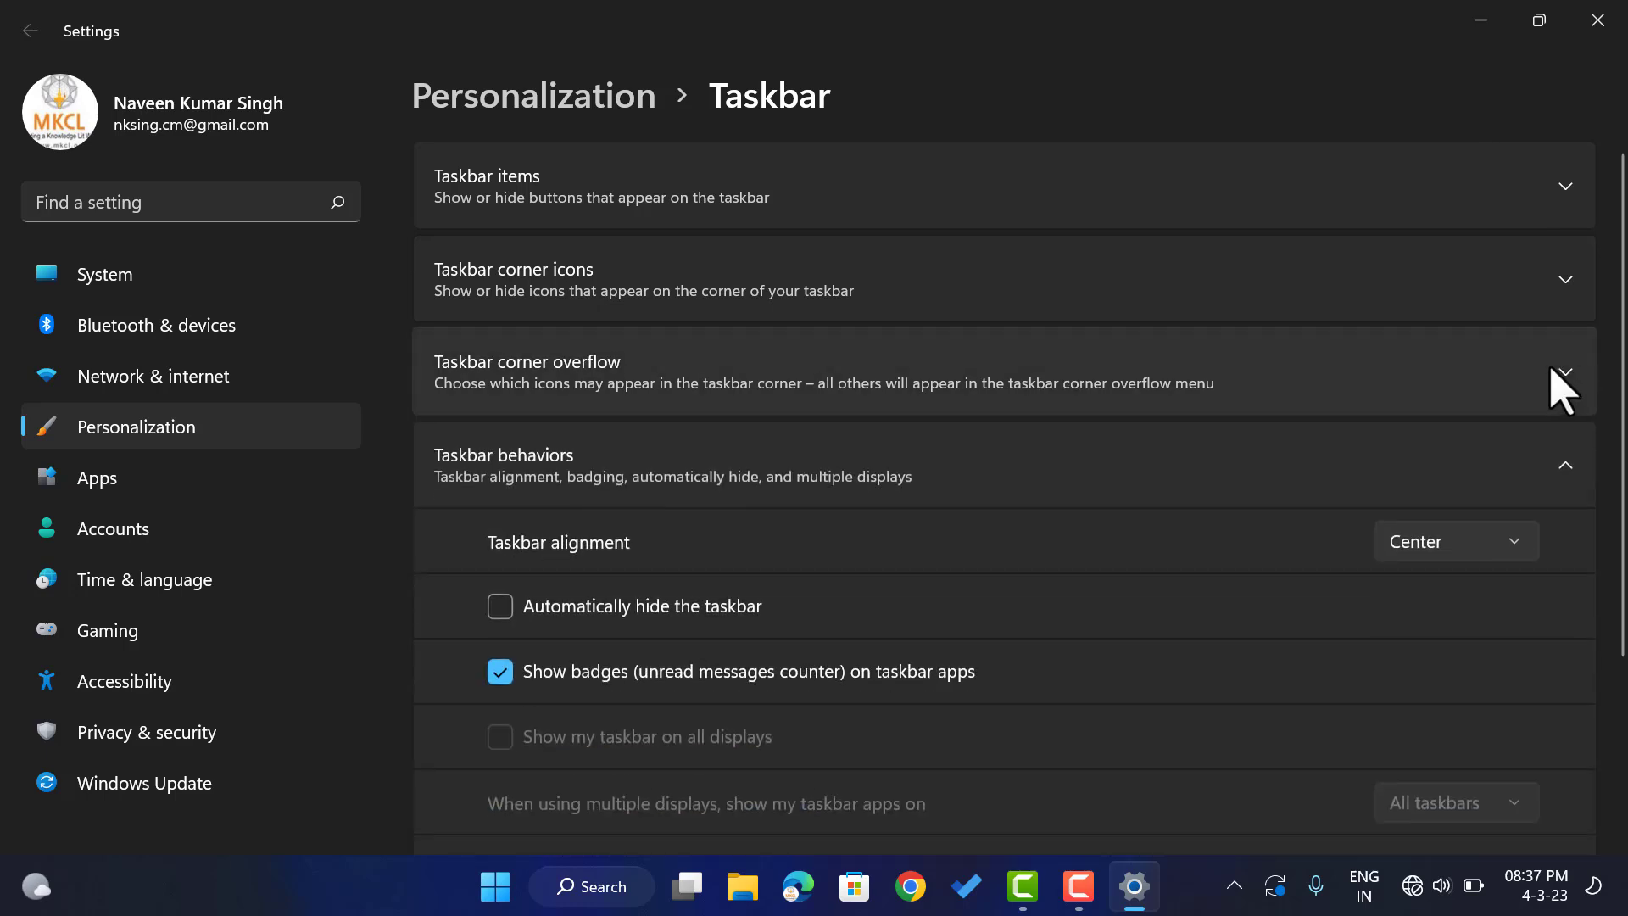
Switch the taskbar alignment to Left and back to Center twice.
{"action": "left_click", "coordinate": [1487, 546]}
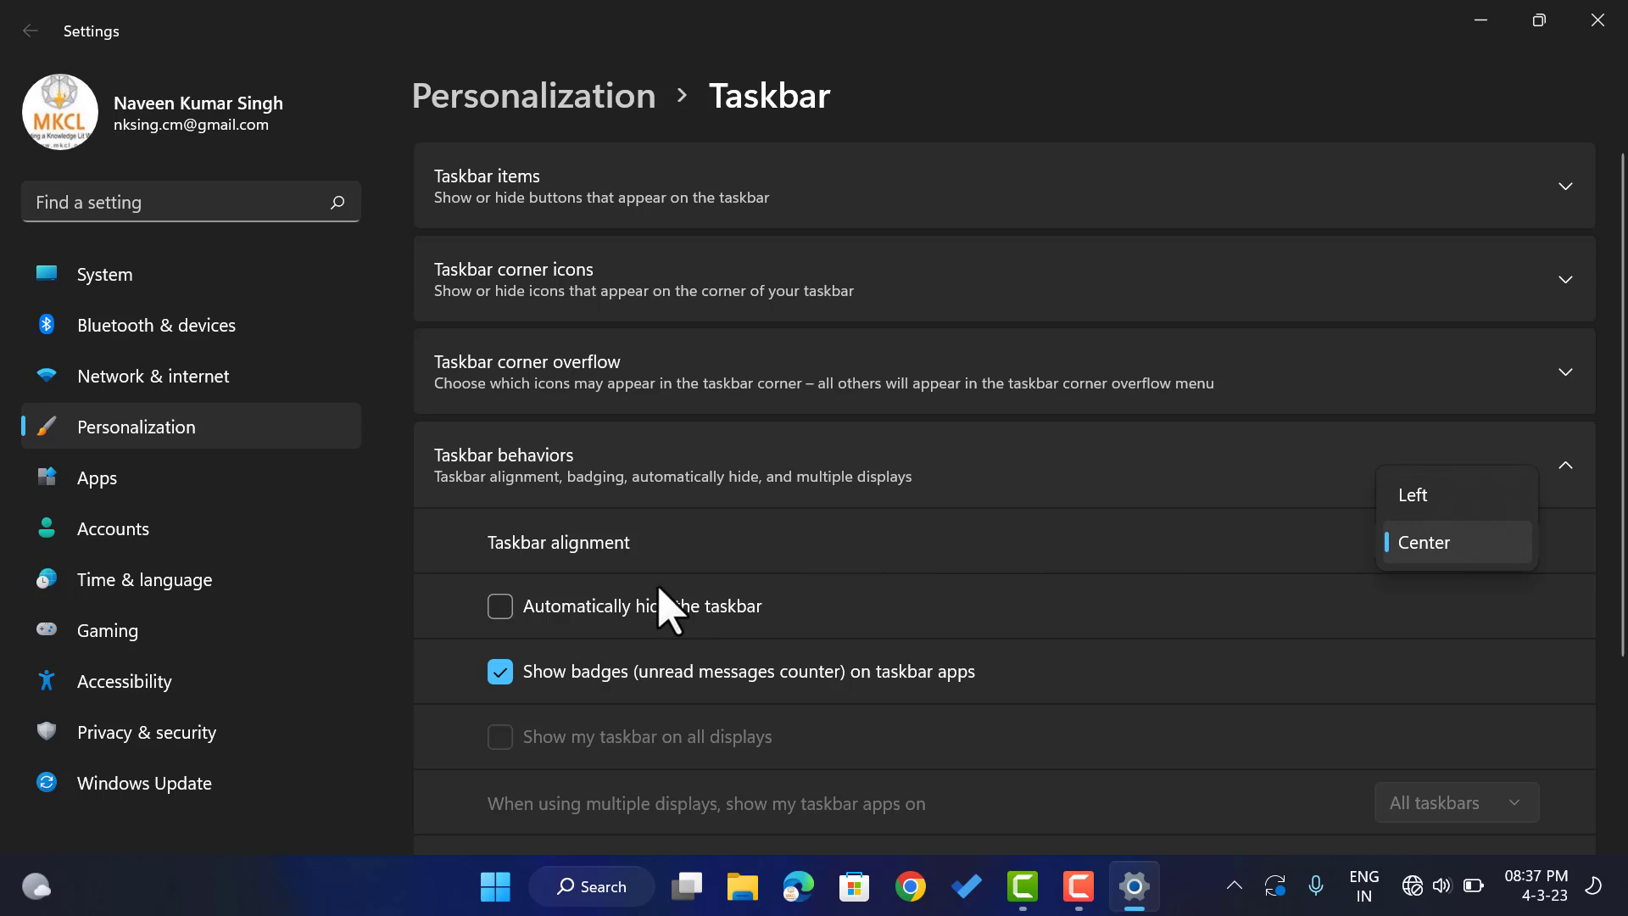
{"action": "left_click", "coordinate": [1478, 500]}
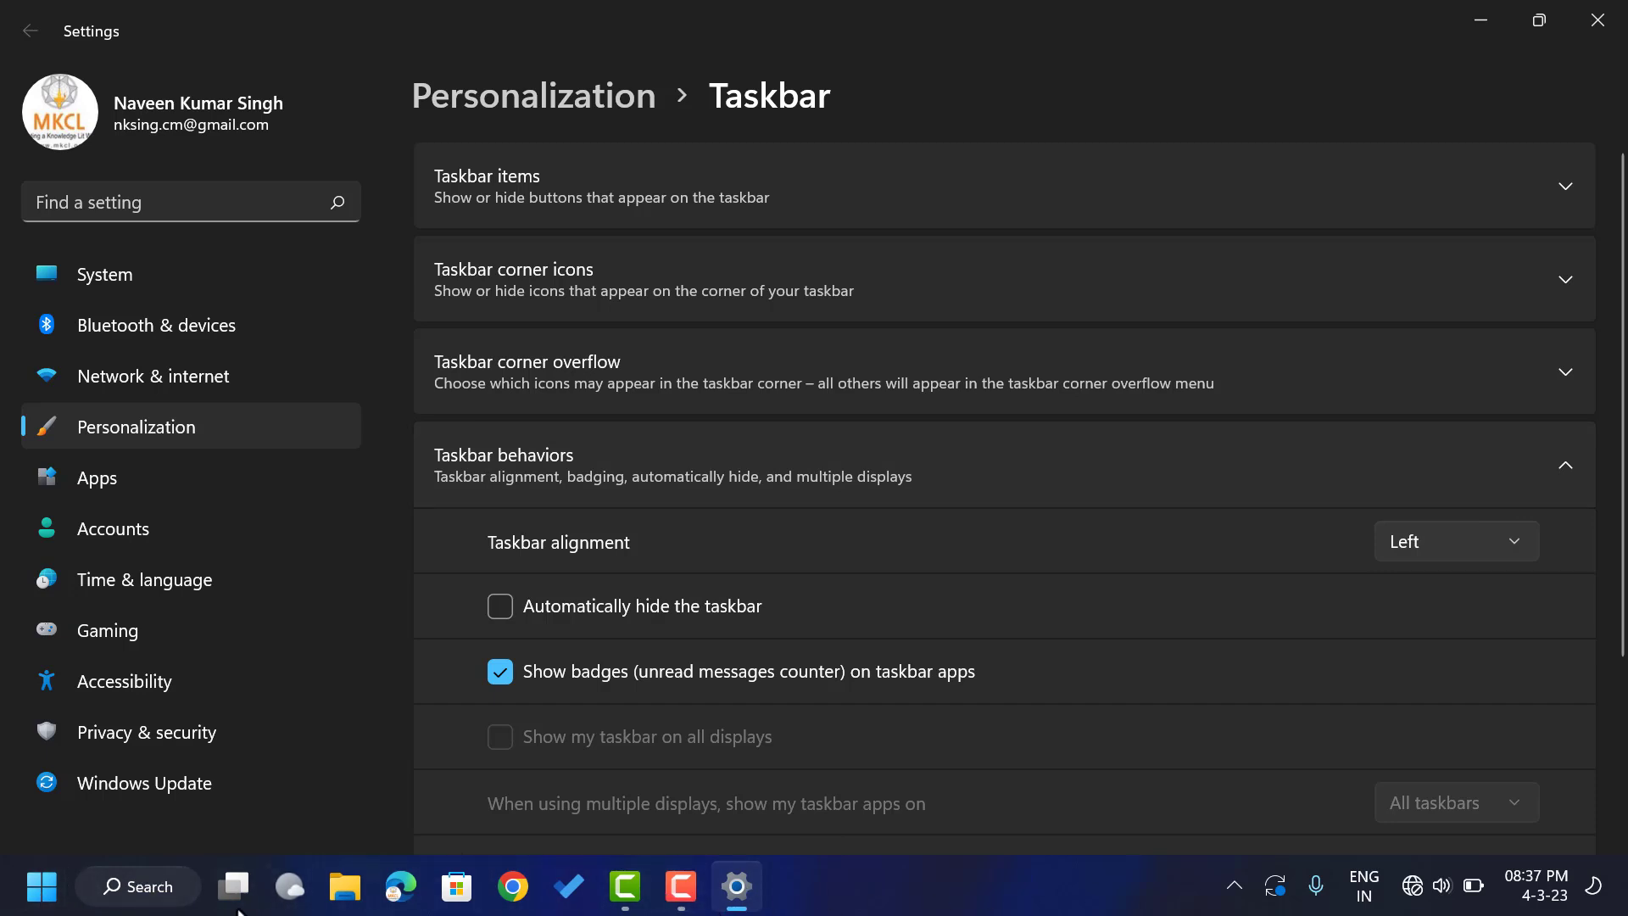
{"action": "left_click", "coordinate": [1457, 553]}
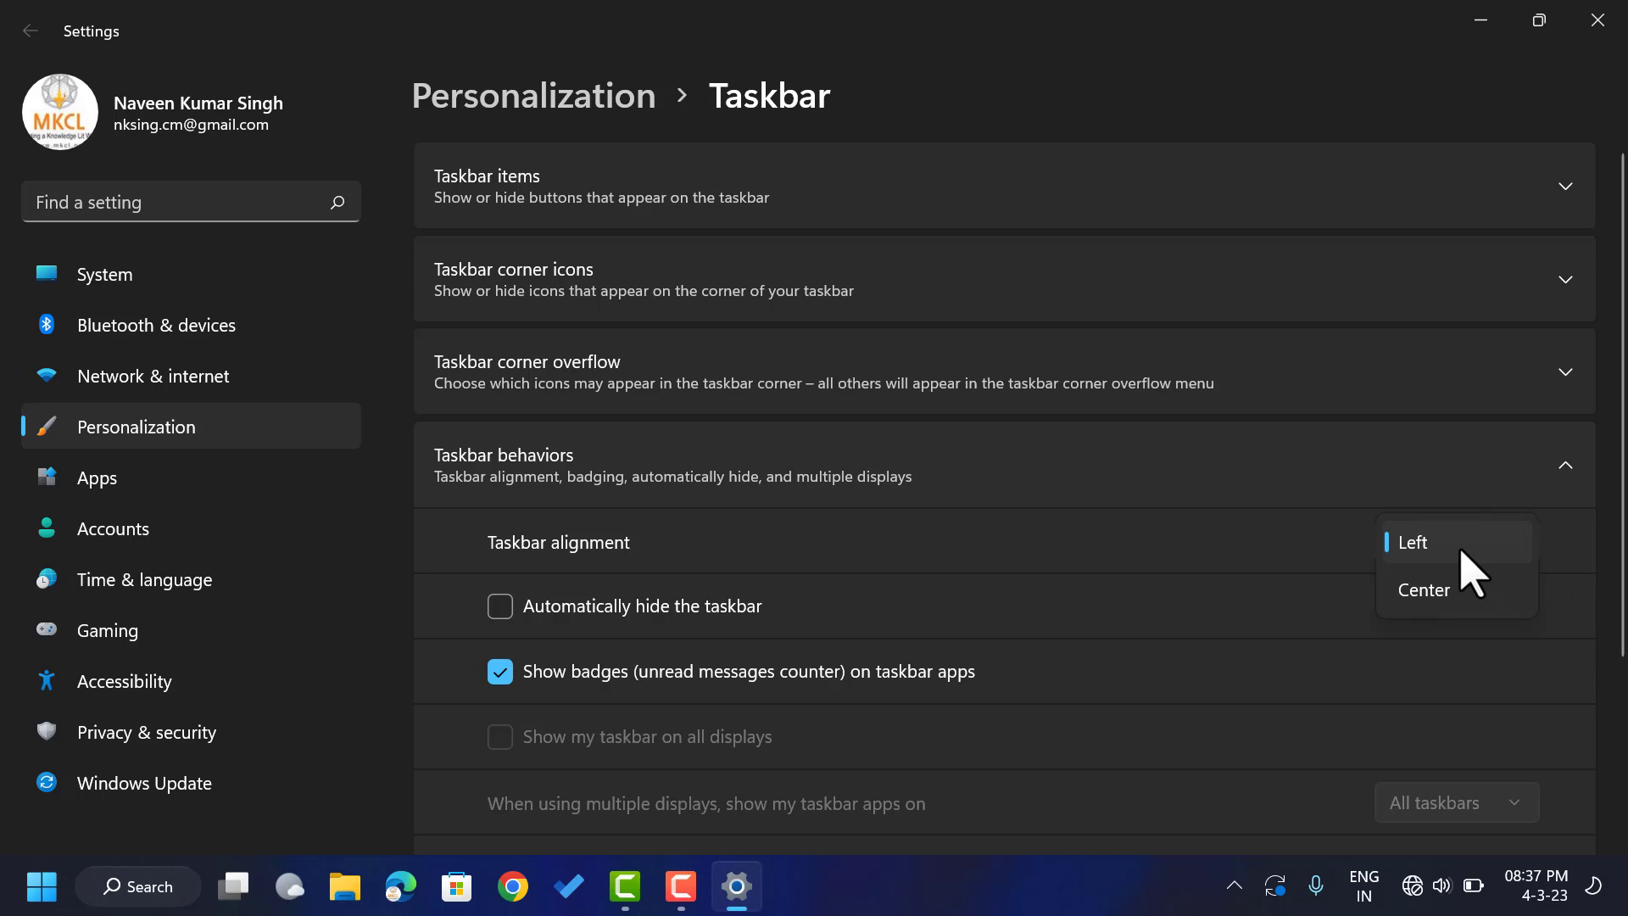
{"action": "left_click", "coordinate": [1442, 592]}
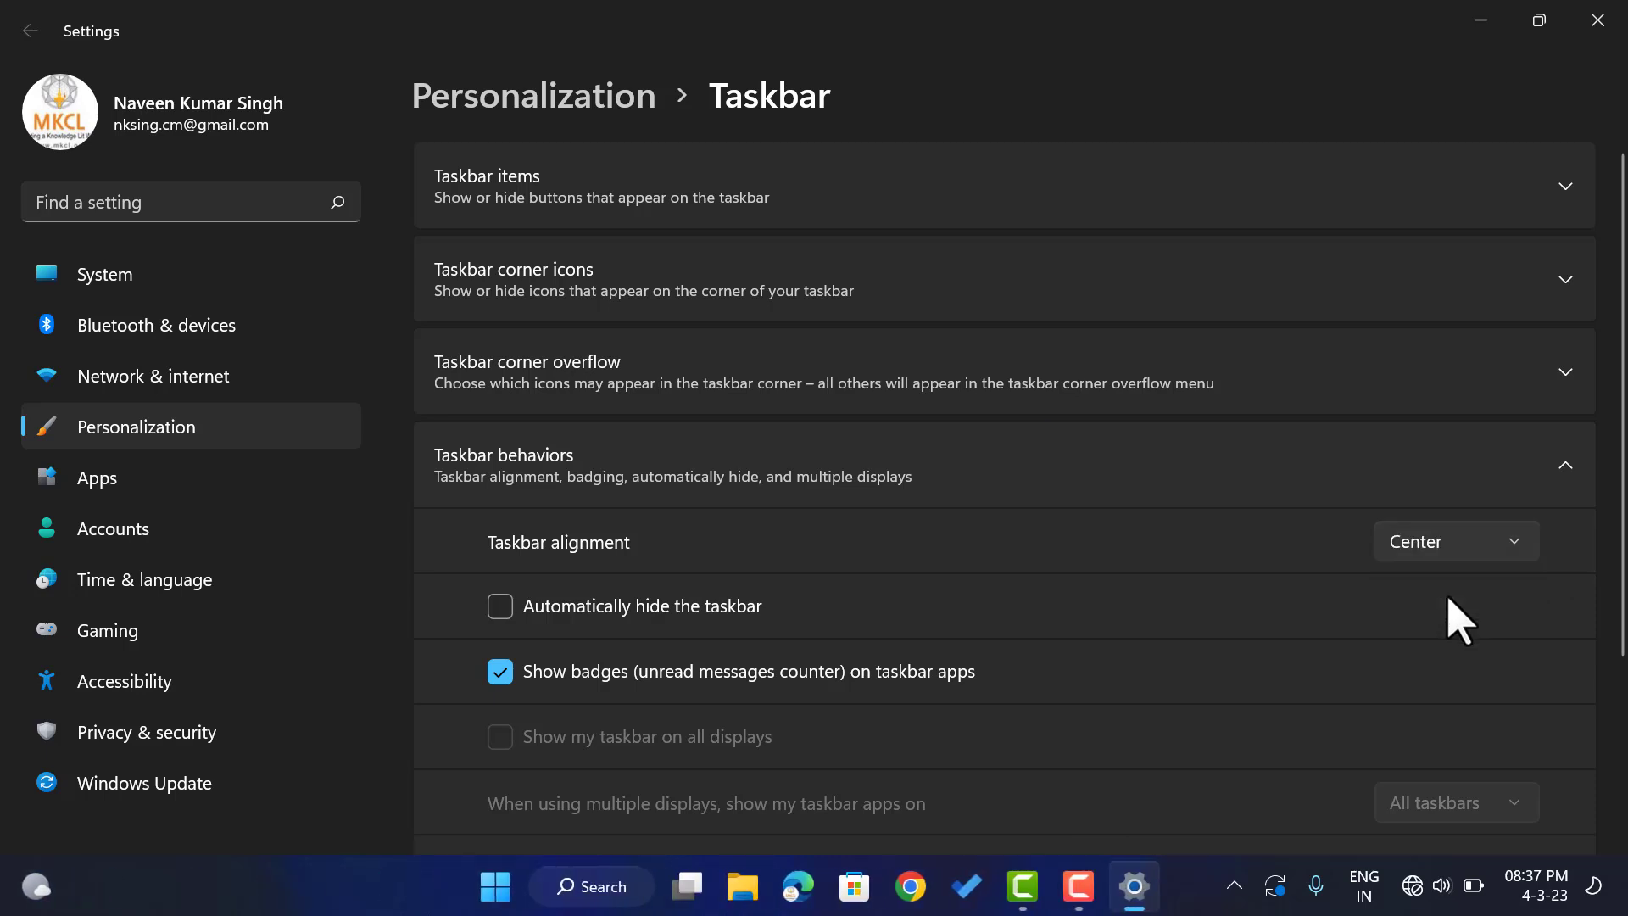
{"action": "left_click", "coordinate": [1467, 553]}
{"action": "left_click", "coordinate": [1458, 500]}
{"action": "left_click", "coordinate": [1464, 556]}
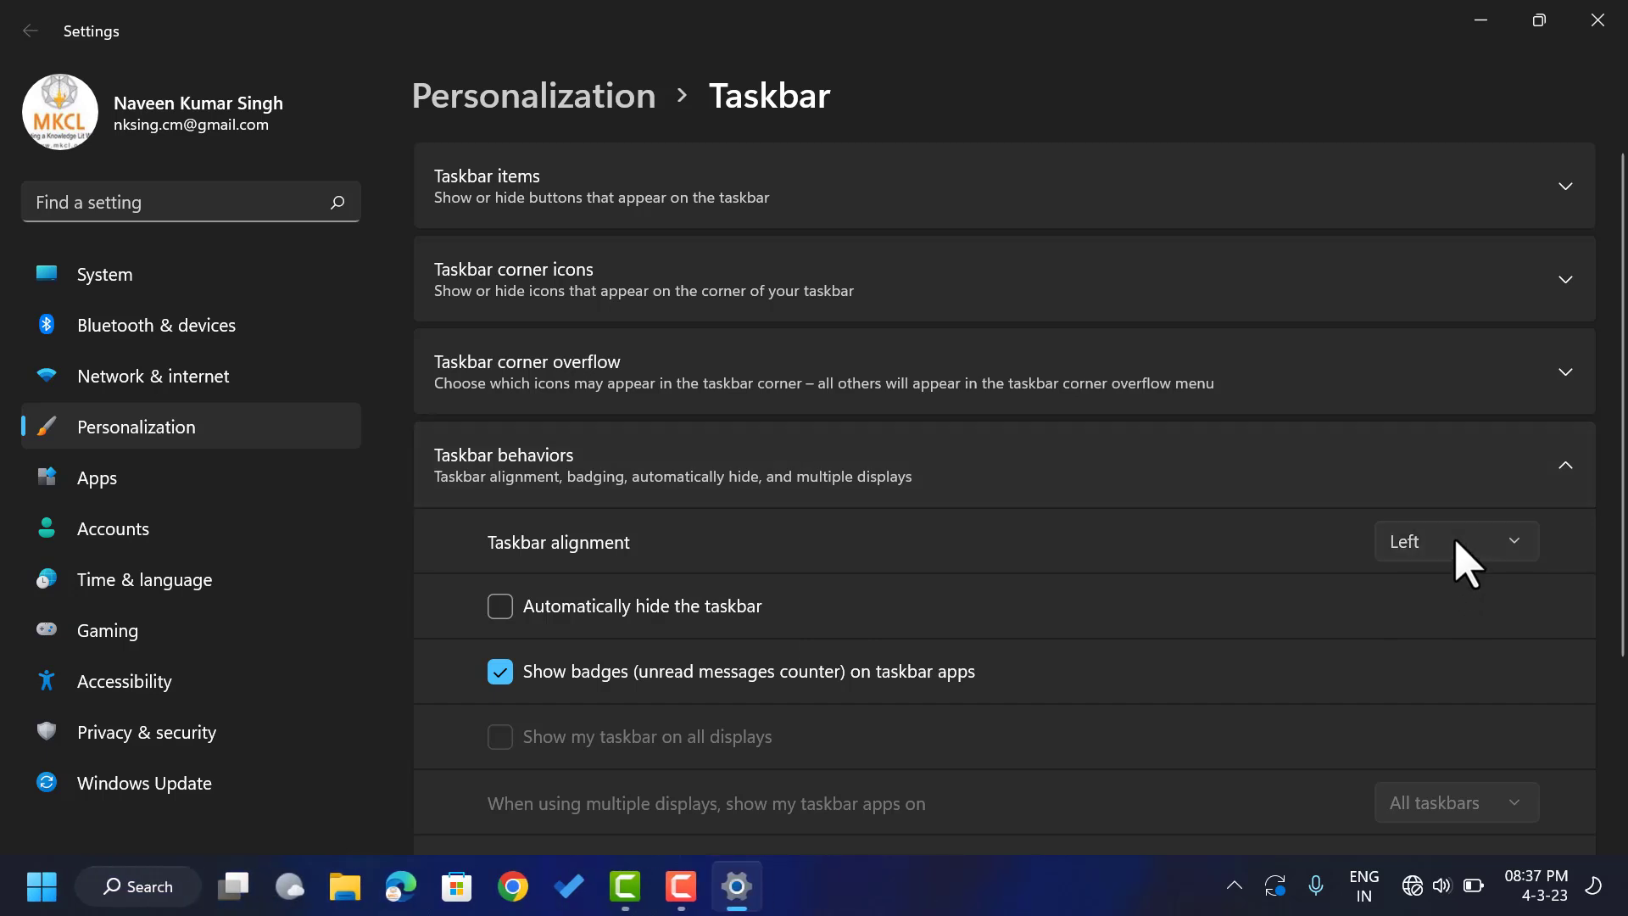
{"action": "left_click", "coordinate": [1474, 595]}
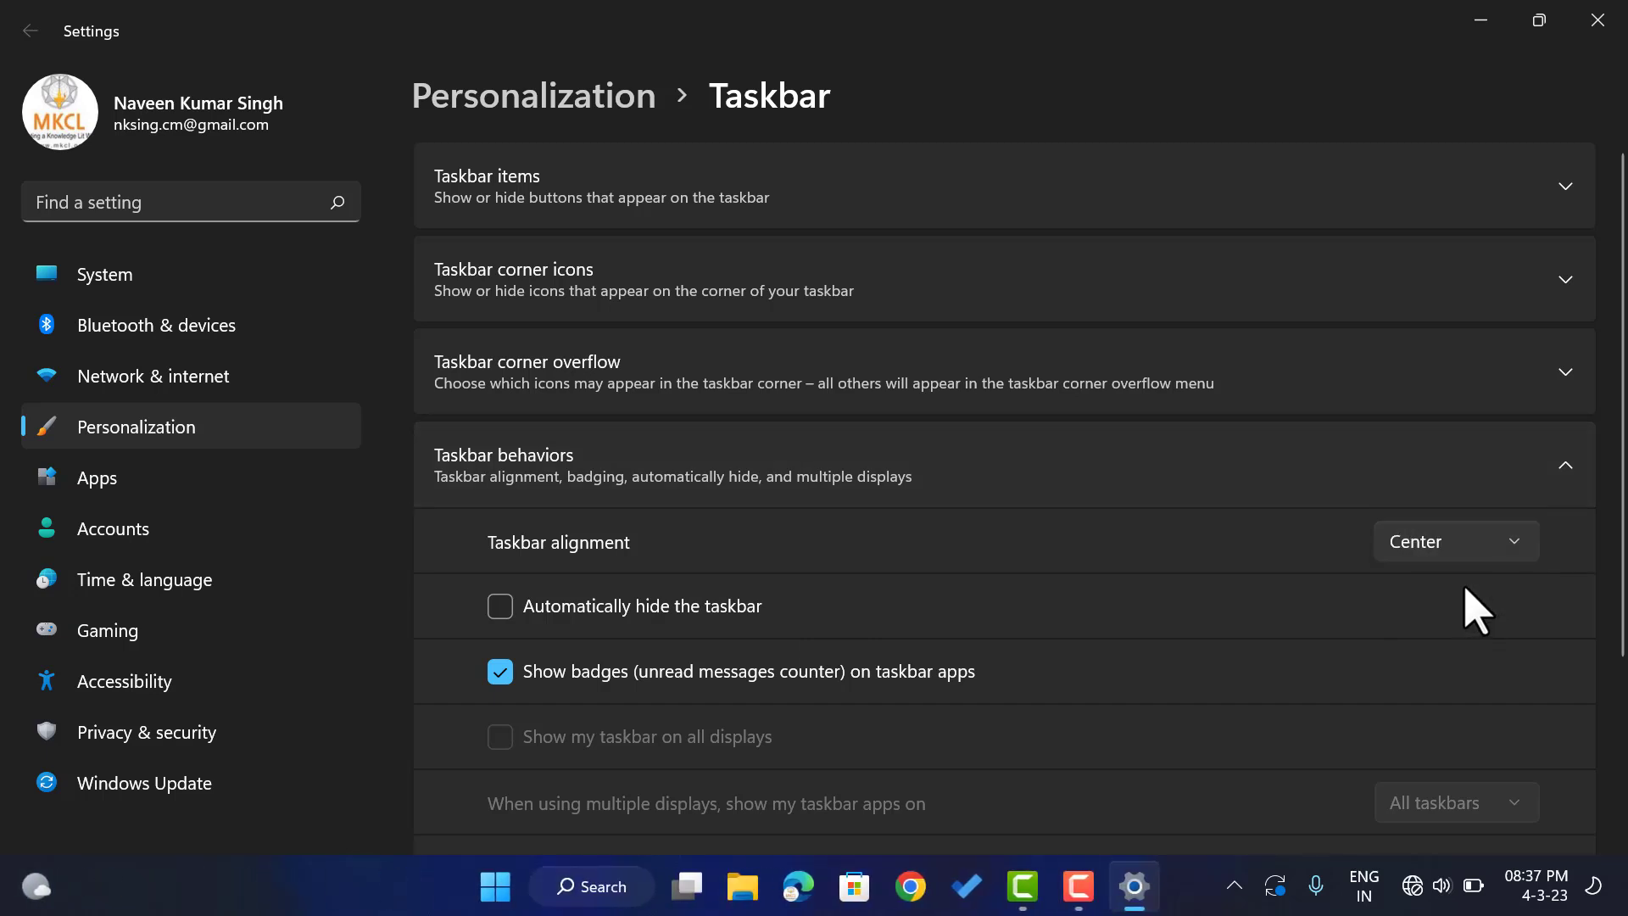